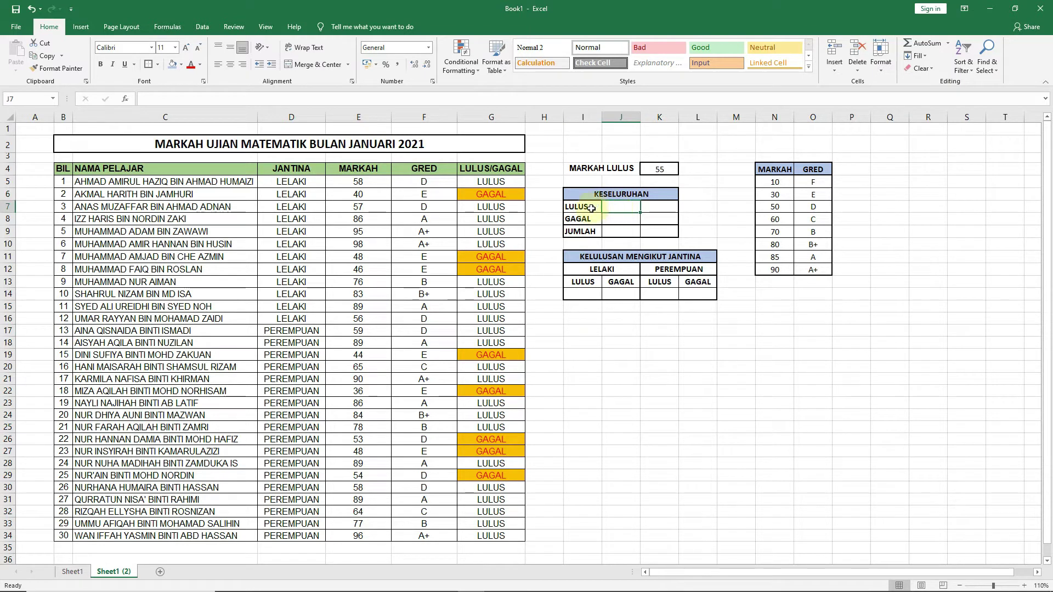
Examine the empty result cells of the KESELURUHAN table and the KELULUSAN MENGIKUT JANTINA table
{"action": "left_click", "coordinate": [614, 218]}
{"action": "left_click", "coordinate": [622, 234]}
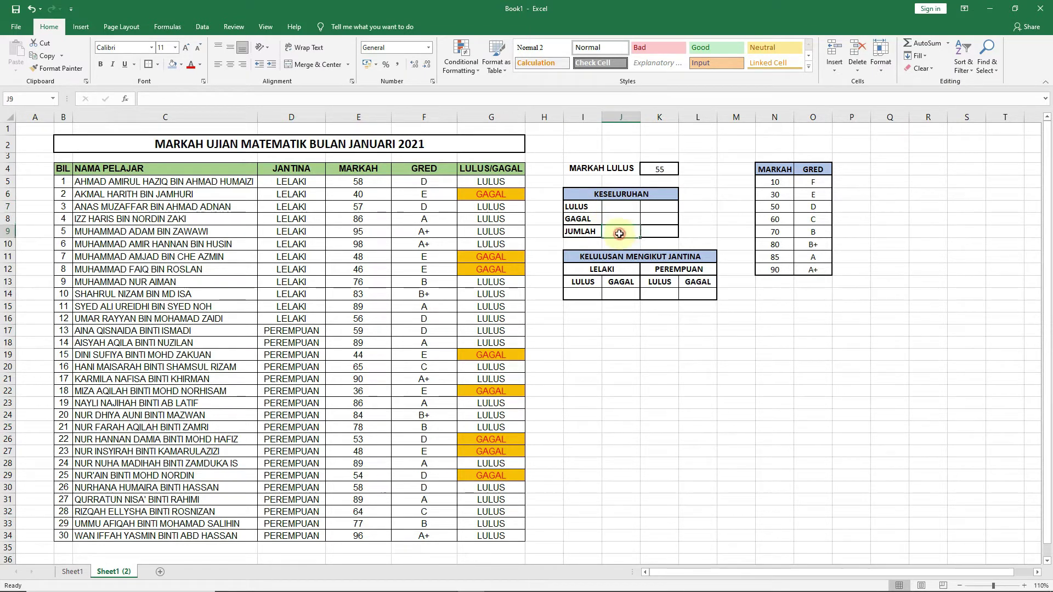
{"action": "left_click", "coordinate": [658, 219]}
{"action": "left_click", "coordinate": [660, 239]}
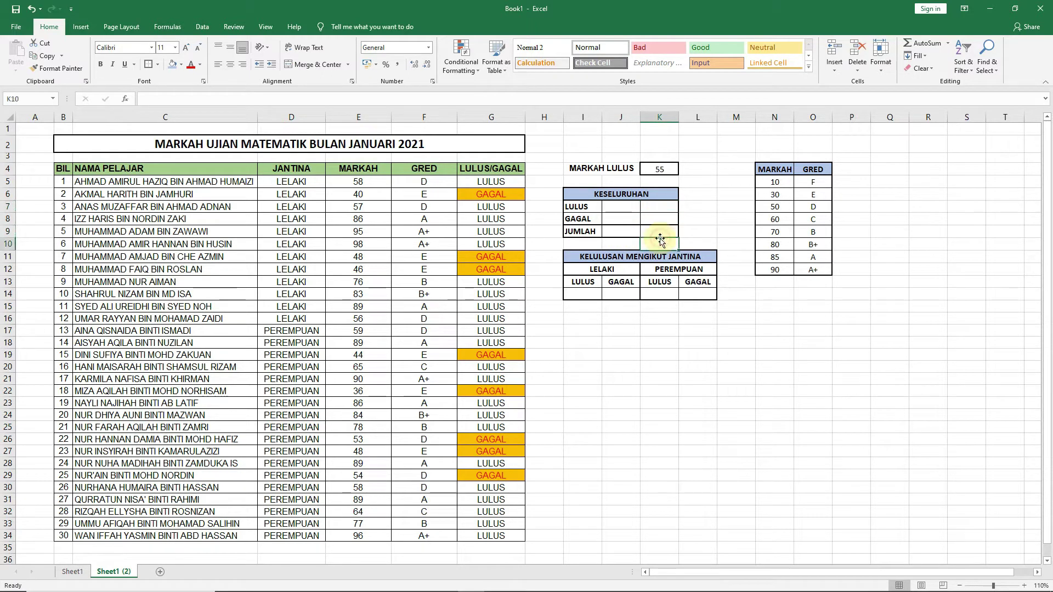
{"action": "left_click", "coordinate": [610, 295]}
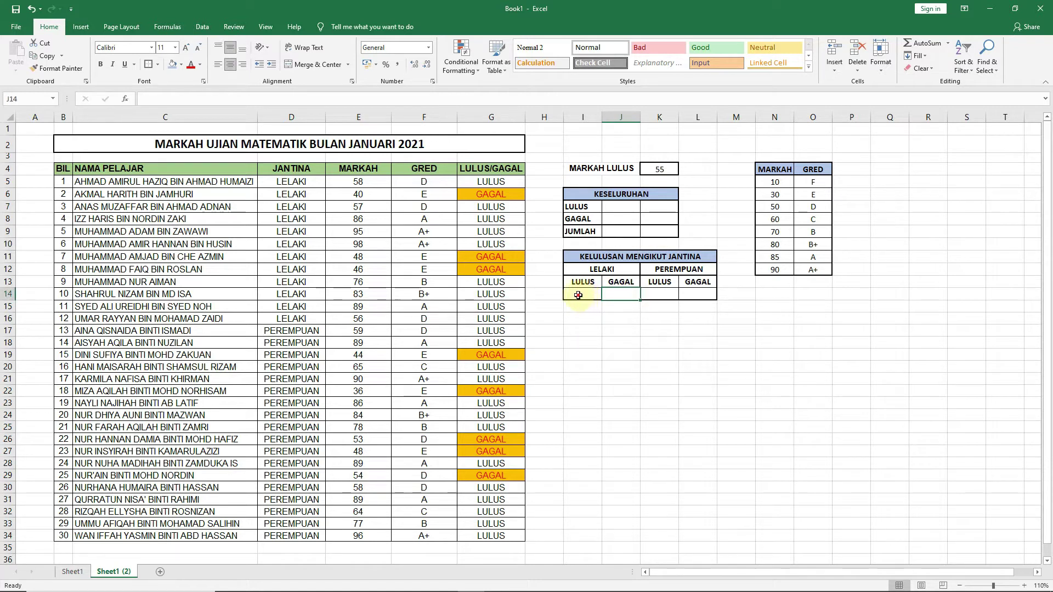
{"action": "left_click", "coordinate": [578, 296]}
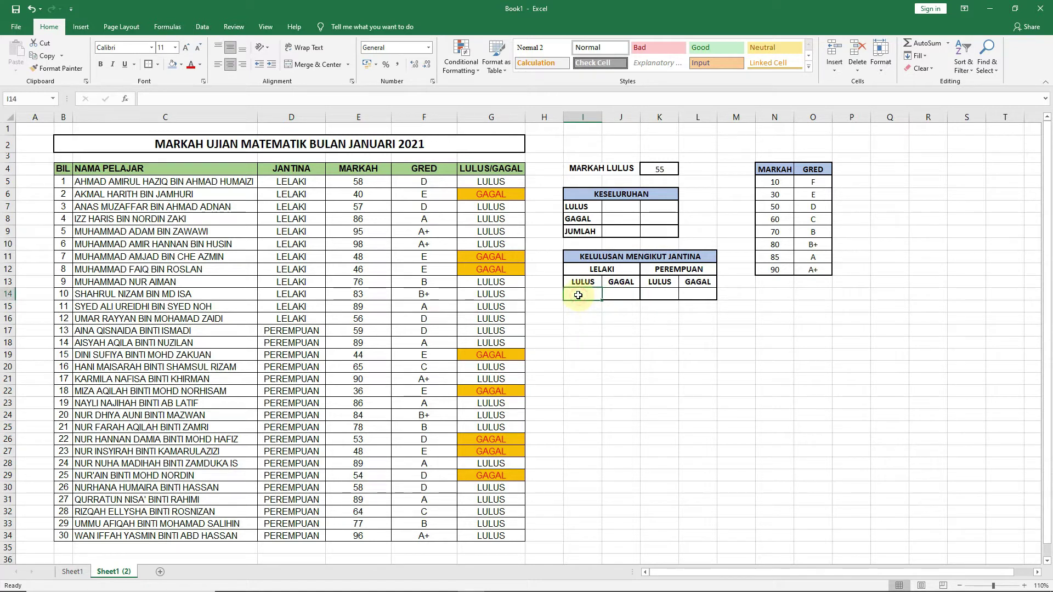
{"action": "left_click", "coordinate": [623, 296]}
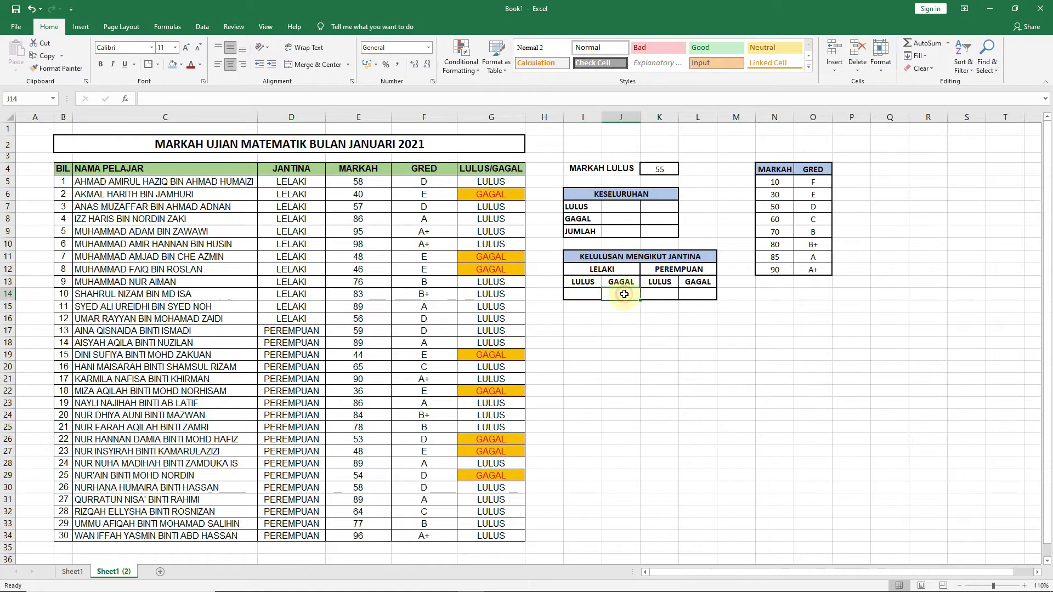
{"action": "left_click", "coordinate": [669, 273]}
{"action": "left_click", "coordinate": [663, 292]}
{"action": "left_click", "coordinate": [689, 292]}
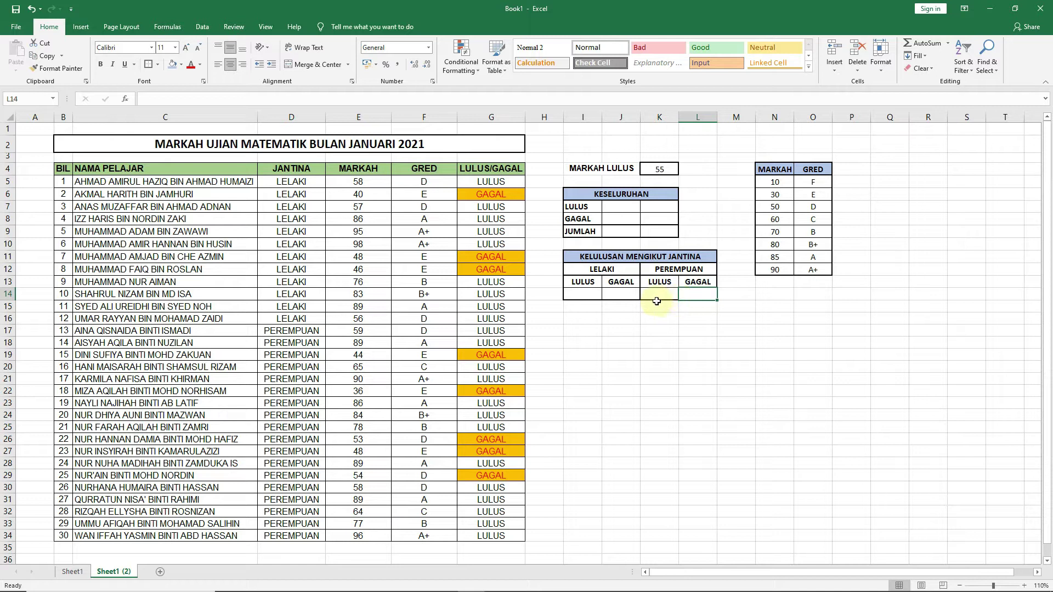
Enter =COUNTIF($G$5:$G$34,I7) in J7 to count the LULUS students
{"action": "left_click", "coordinate": [627, 208]}
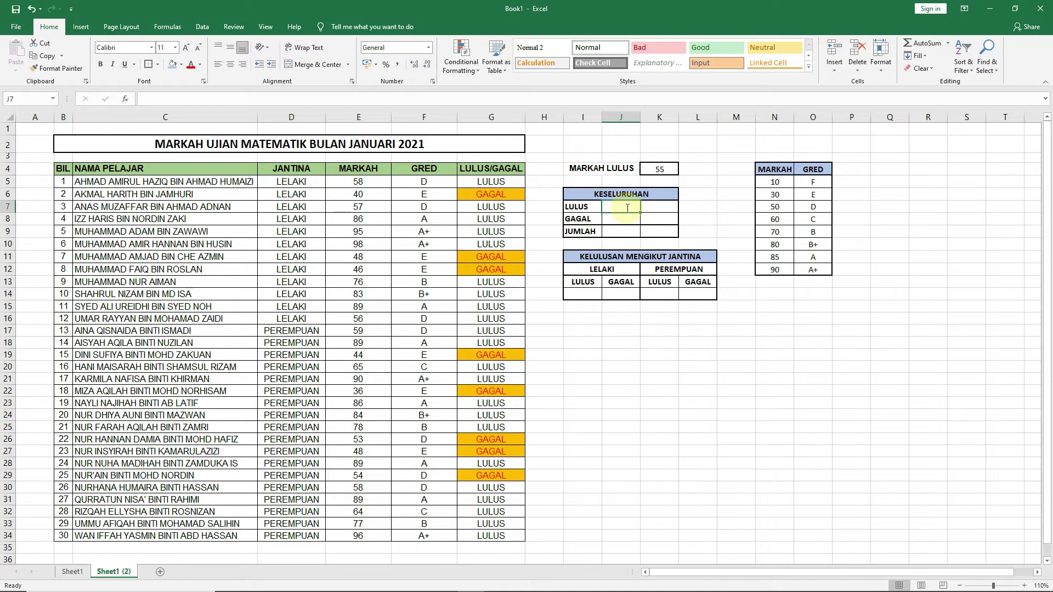
{"action": "type", "text": "=COUNTI"}
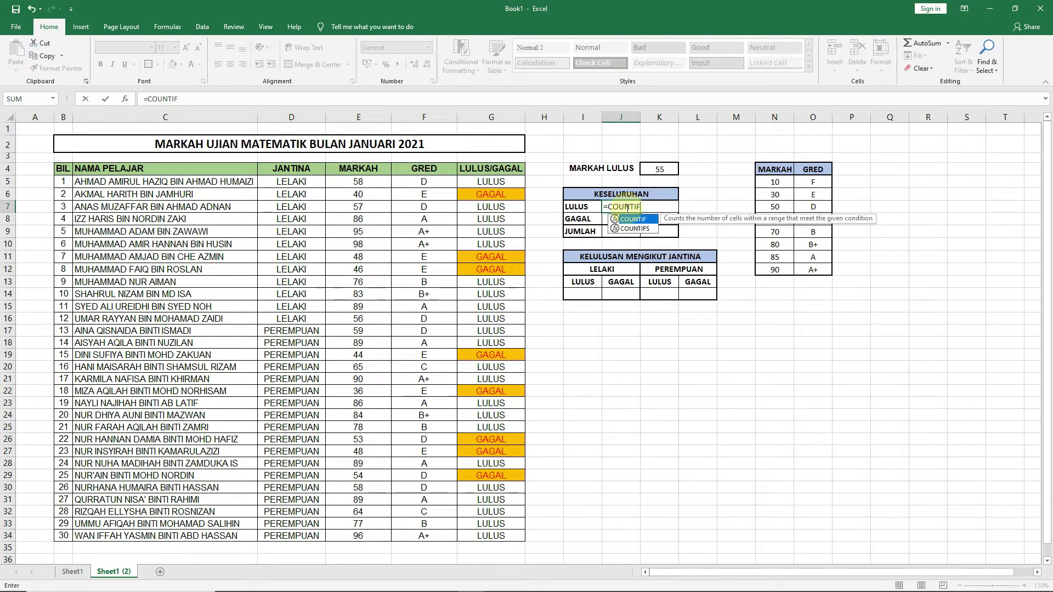
{"action": "type", "text": "F"}
{"action": "double_click", "coordinate": [635, 220]}
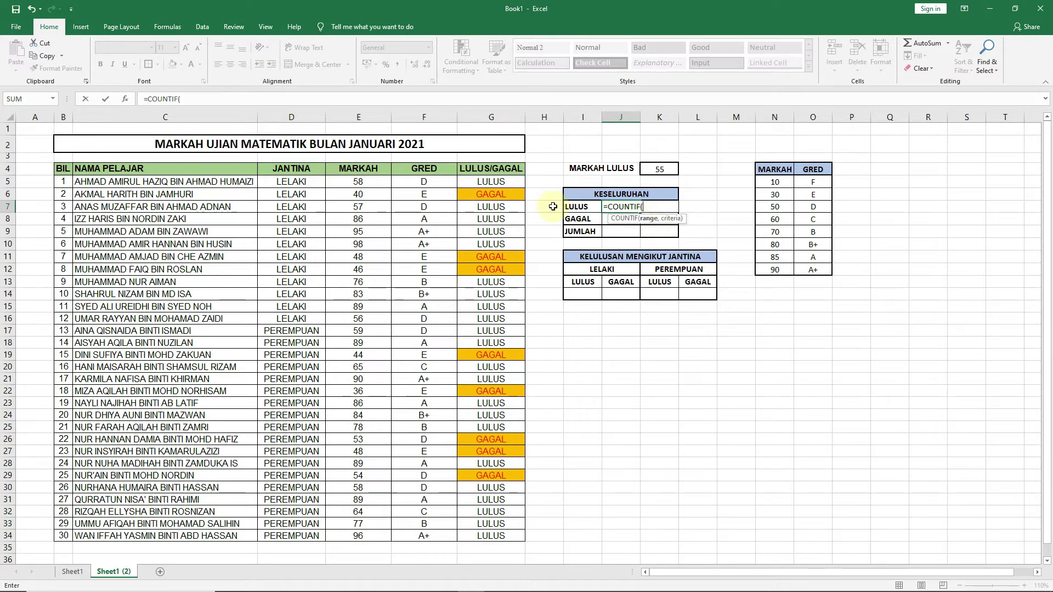
{"action": "left_click_drag", "start_coordinate": [491, 182], "coordinate": [473, 326]}
{"action": "left_click_drag", "start_coordinate": [478, 438], "coordinate": [496, 535]}
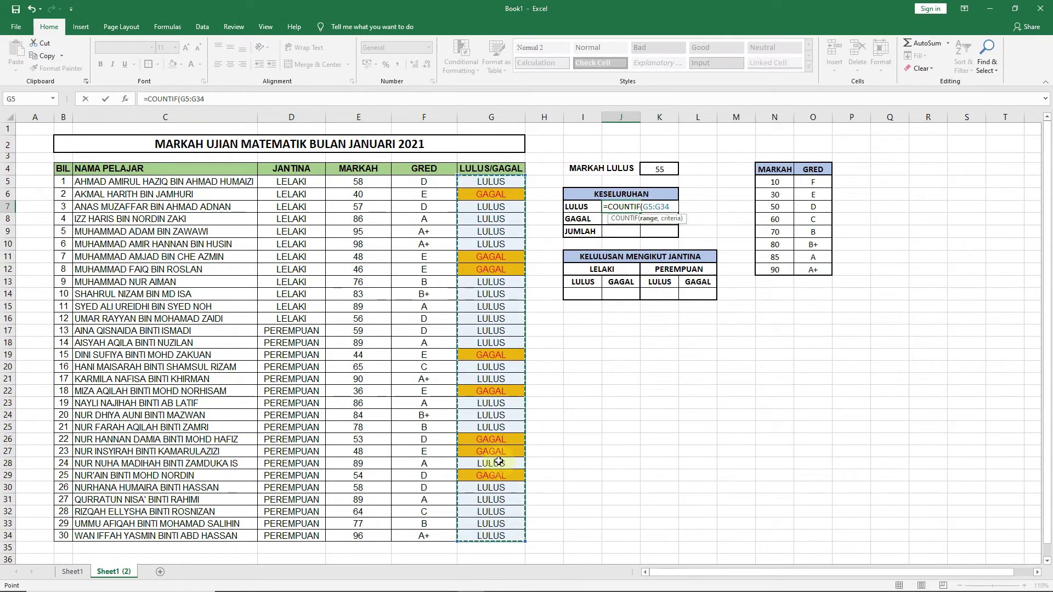
{"action": "key", "text": "F4"}
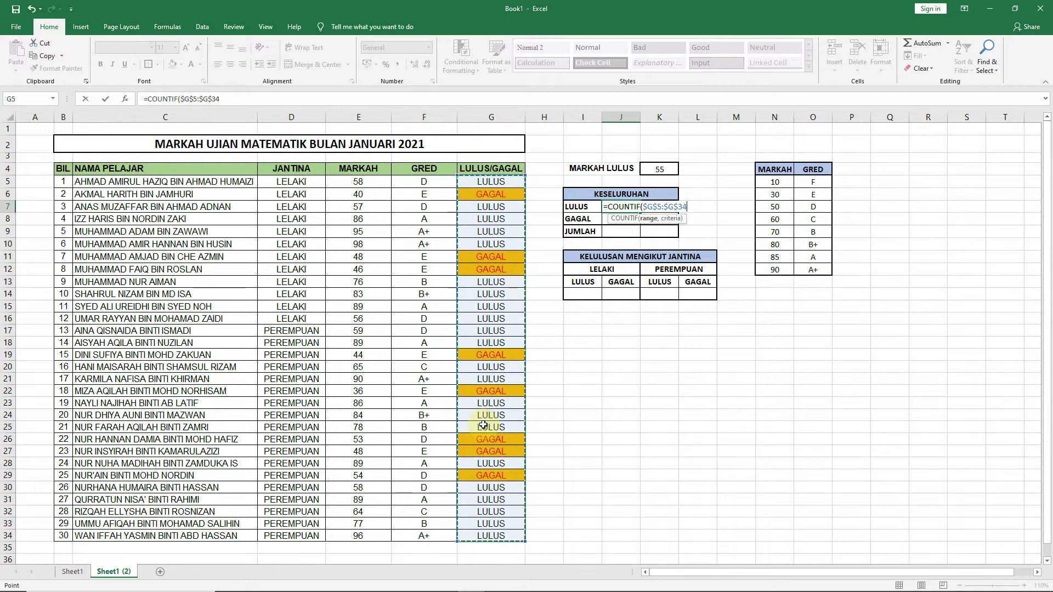
{"action": "type", "text": ","}
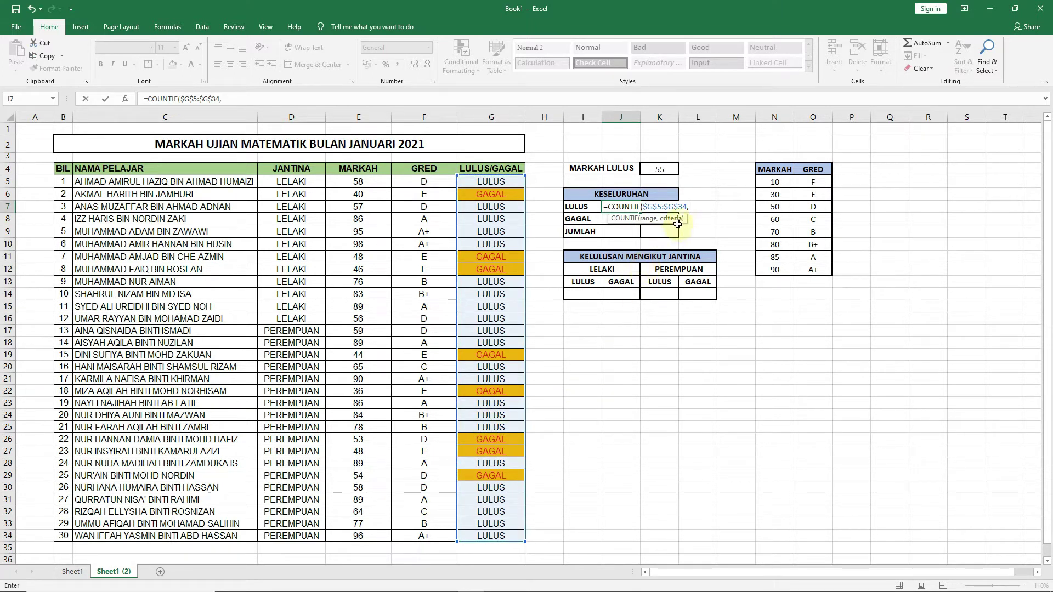
{"action": "left_click", "coordinate": [574, 207]}
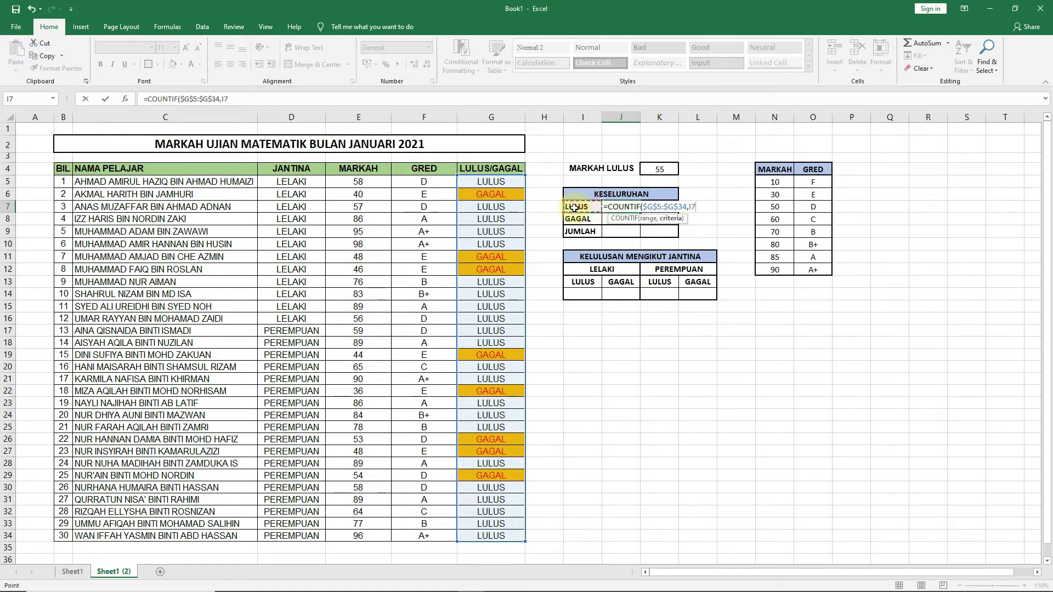
{"action": "type", "text": ")"}
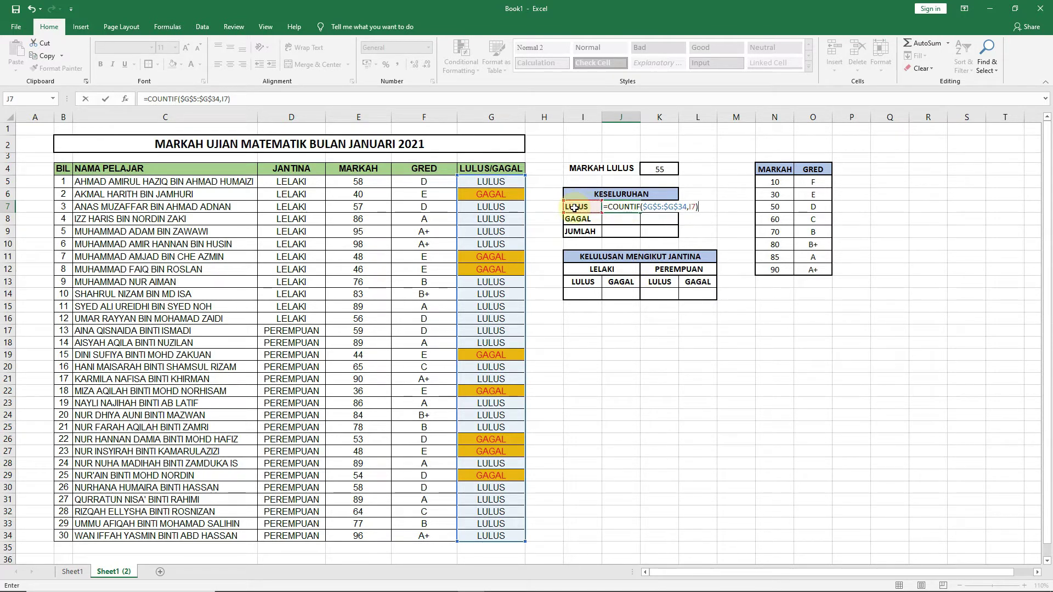
{"action": "key", "text": "Return"}
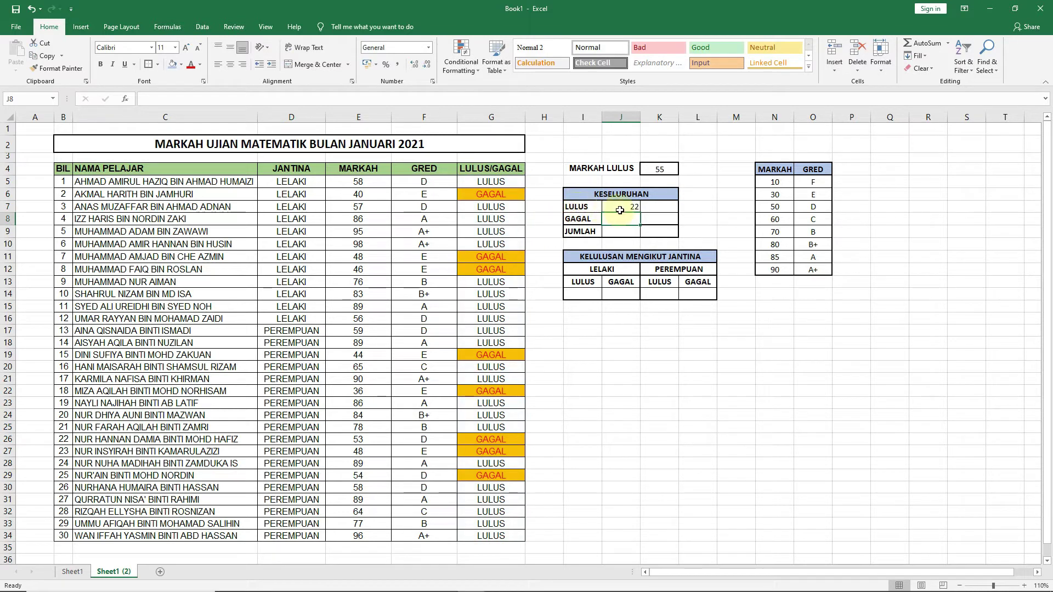
Center the result cells J7:K9 of the KESELURUHAN table both horizontally and vertically
{"action": "left_click_drag", "start_coordinate": [621, 207], "coordinate": [659, 231]}
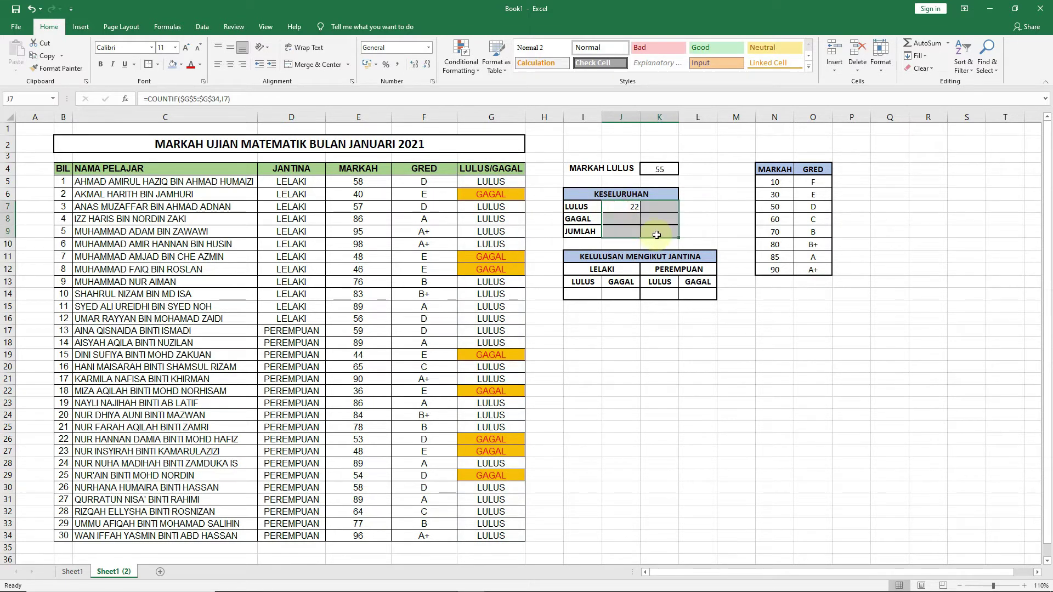
{"action": "left_click", "coordinate": [230, 48]}
{"action": "left_click", "coordinate": [230, 64]}
{"action": "left_click", "coordinate": [621, 207]}
{"action": "left_click", "coordinate": [622, 223]}
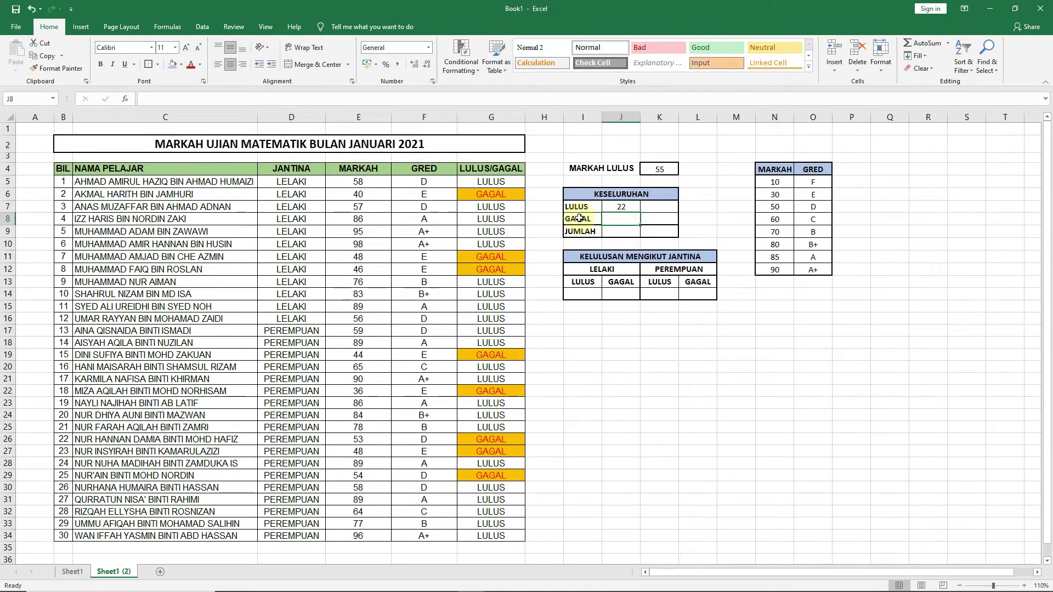
Fill the LULUS count formula from J7 down to the GAGAL row in J8 and inspect the copied references
{"action": "left_click", "coordinate": [621, 210]}
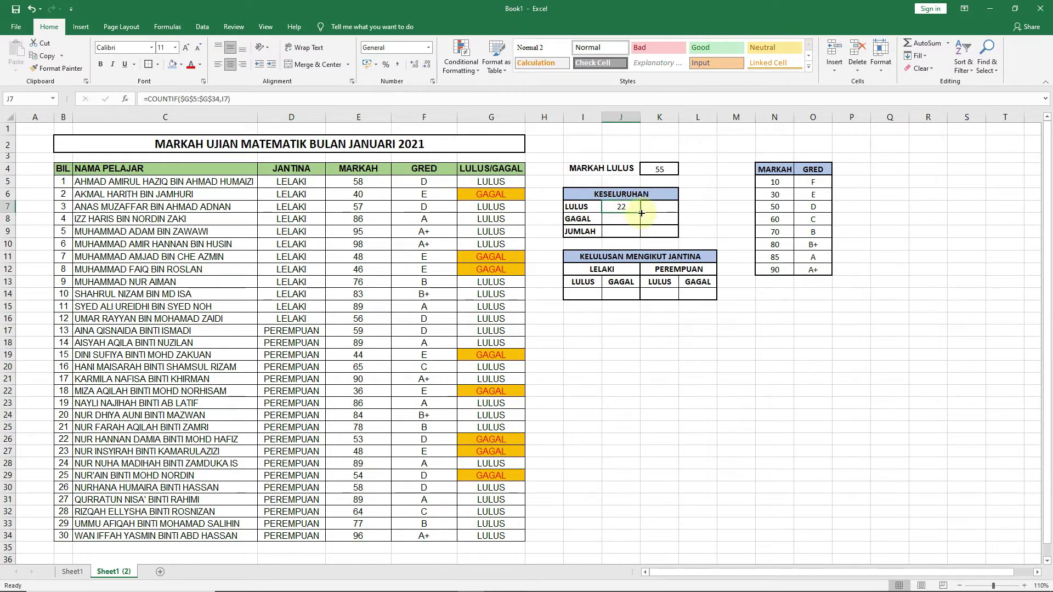
{"action": "mouse_move", "coordinate": [640, 213]}
{"action": "left_mouse_down"}
{"action": "mouse_move", "coordinate": [641, 226]}
{"action": "mouse_move", "coordinate": [635, 211]}
{"action": "left_mouse_up"}
{"action": "mouse_move", "coordinate": [642, 212]}
{"action": "left_mouse_down"}
{"action": "mouse_move", "coordinate": [639, 224]}
{"action": "mouse_move", "coordinate": [627, 223]}
{"action": "left_mouse_up"}
{"action": "left_click", "coordinate": [621, 219]}
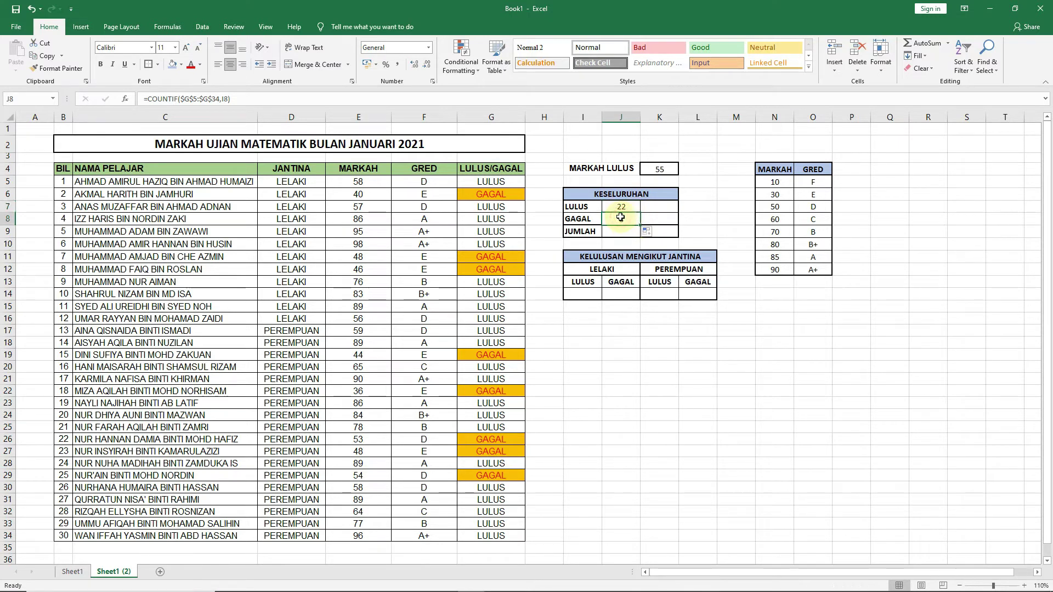
{"action": "double_click", "coordinate": [621, 217]}
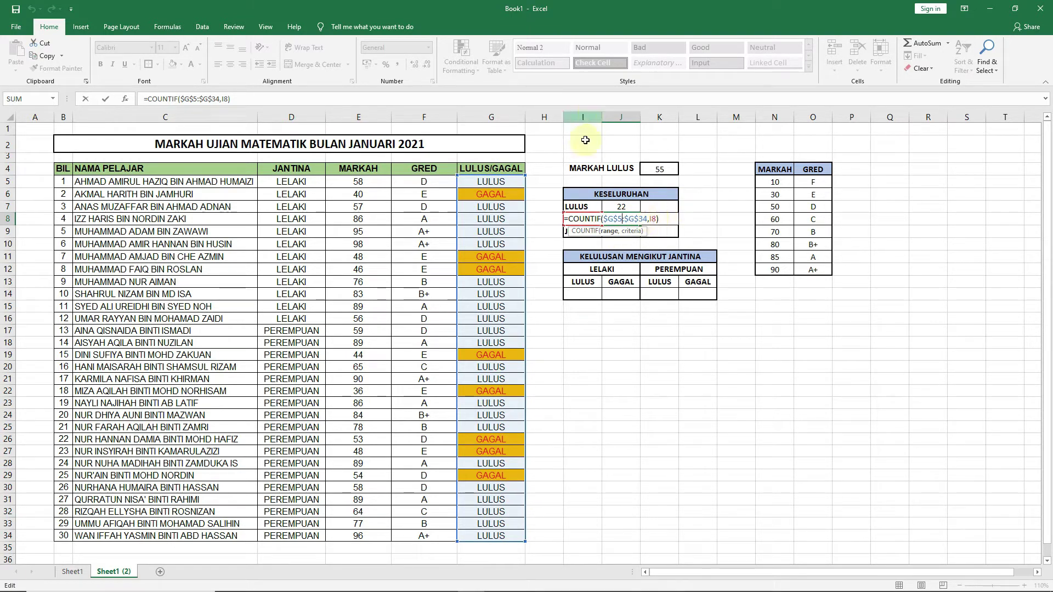
{"action": "key", "text": "Return"}
{"action": "left_click", "coordinate": [613, 221]}
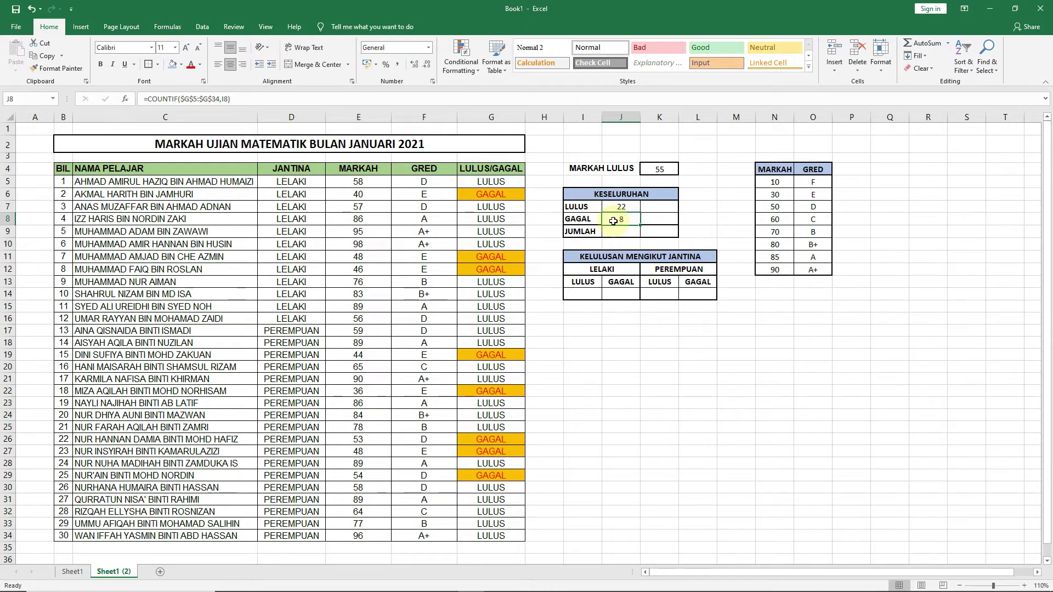
Clear the GAGAL count in J8 and change the COUNTIF range in J7 to the relative reference G5:G34
{"action": "key", "text": "Delete"}
{"action": "key", "text": "Up"}
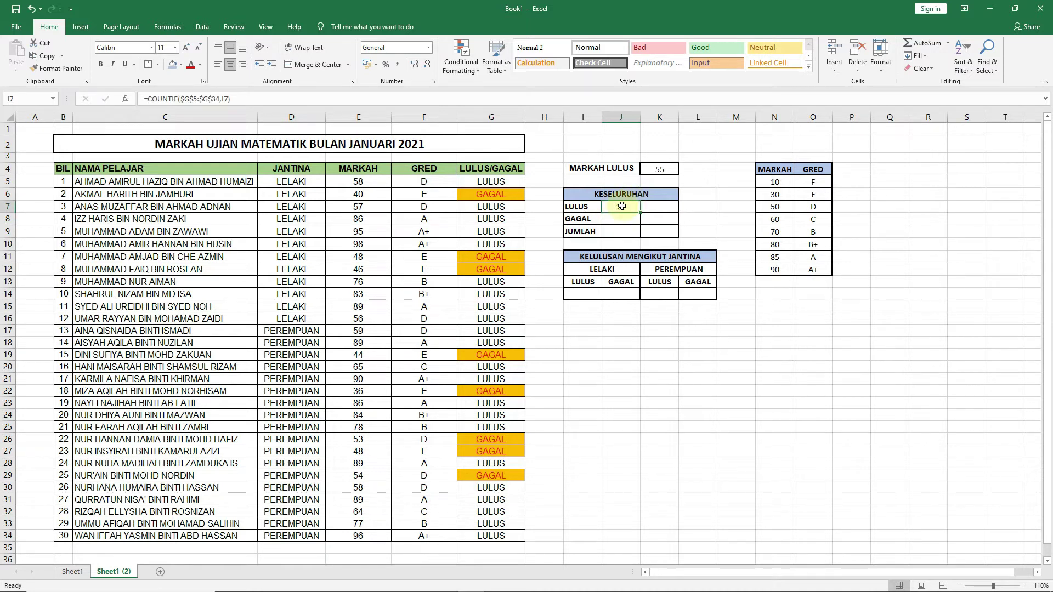
{"action": "double_click", "coordinate": [627, 209]}
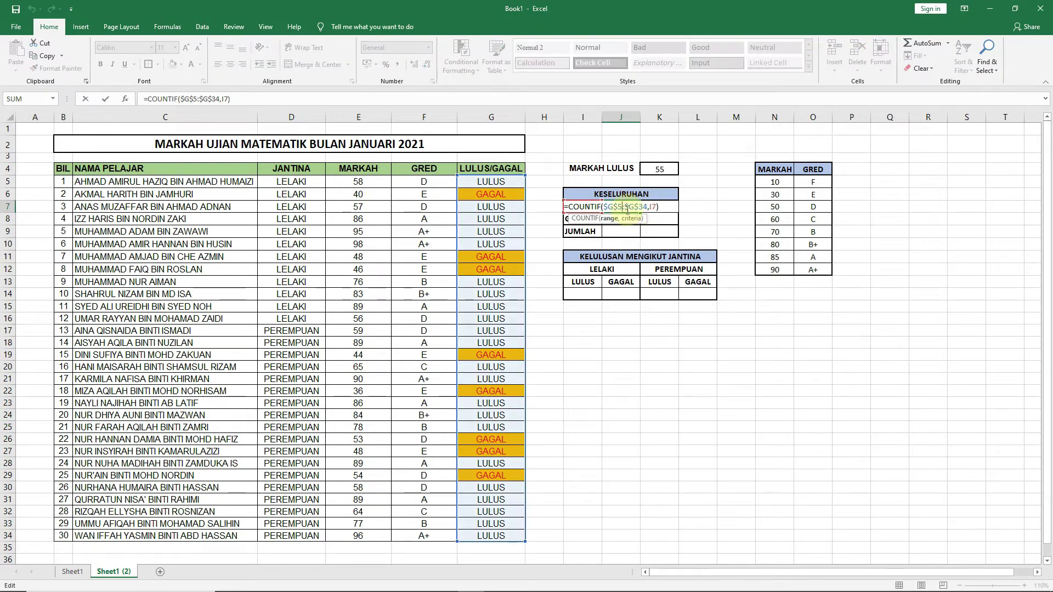
{"action": "key", "text": "Left"}
{"action": "key", "text": "BackSpace"}
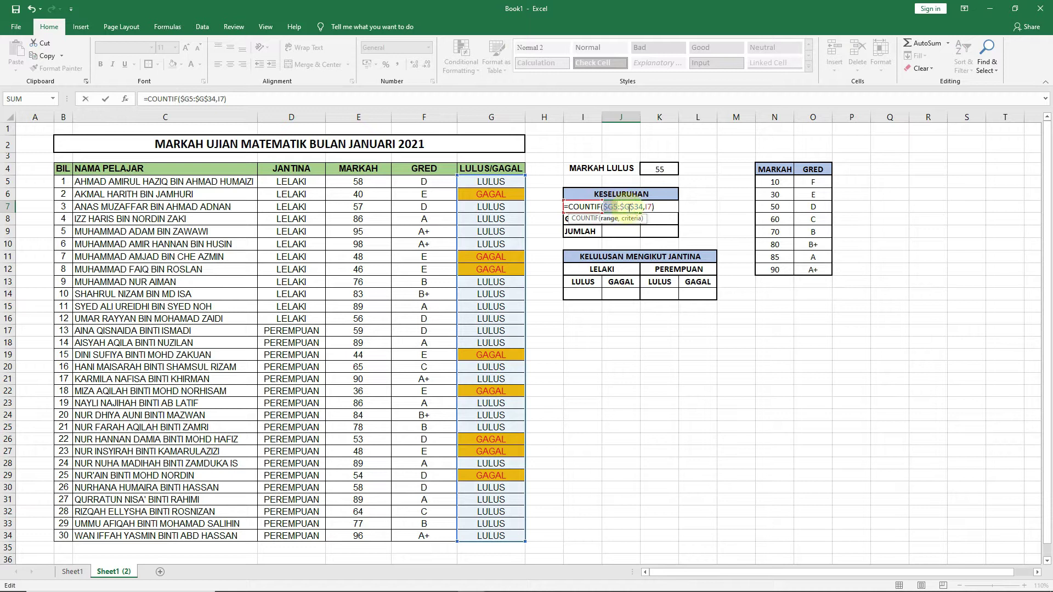
{"action": "left_click", "coordinate": [608, 207]}
{"action": "key", "text": "BackSpace"}
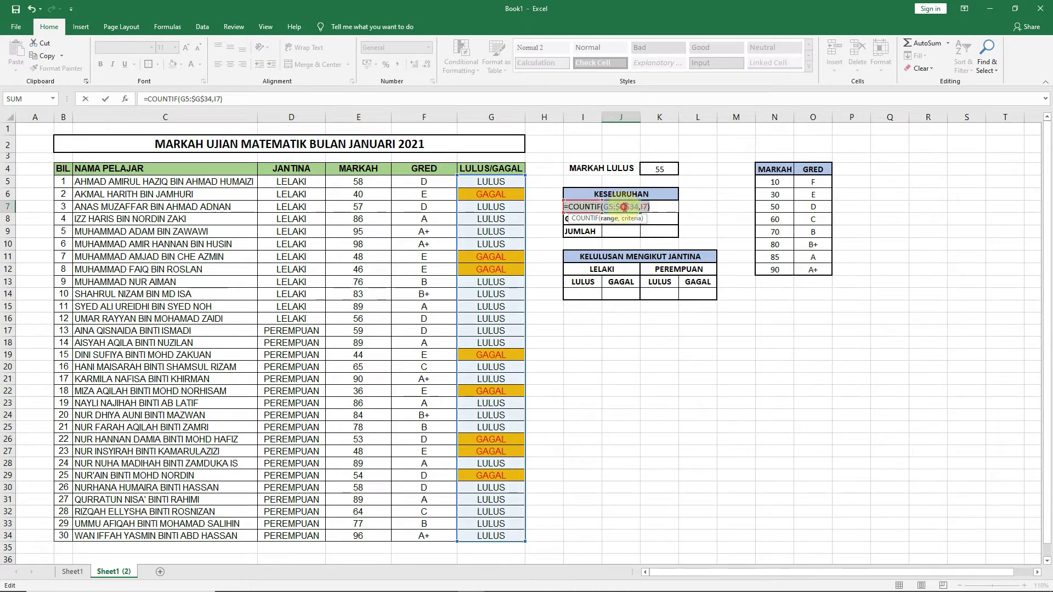
{"action": "double_click", "coordinate": [624, 207]}
{"action": "key", "text": "F4"}
{"action": "key", "text": "F4"}
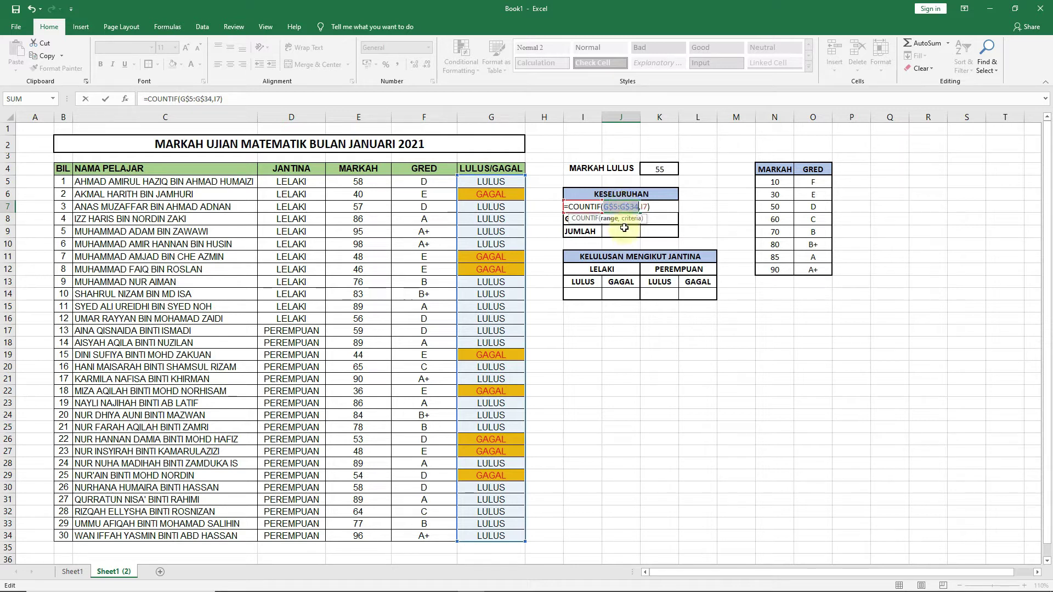
{"action": "key", "text": "F4"}
{"action": "key", "text": "F4"}
{"action": "key", "text": "Return"}
Fill the relative-reference COUNTIF formula from J7 down to J8 and inspect the range it uses
{"action": "left_click", "coordinate": [630, 208]}
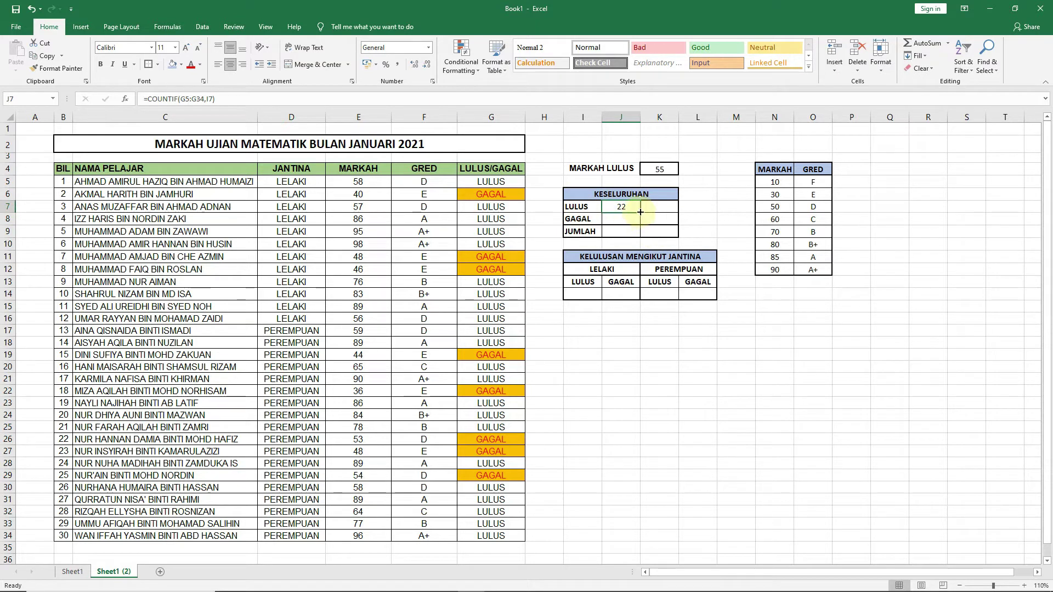
{"action": "left_click_drag", "start_coordinate": [640, 212], "coordinate": [631, 222]}
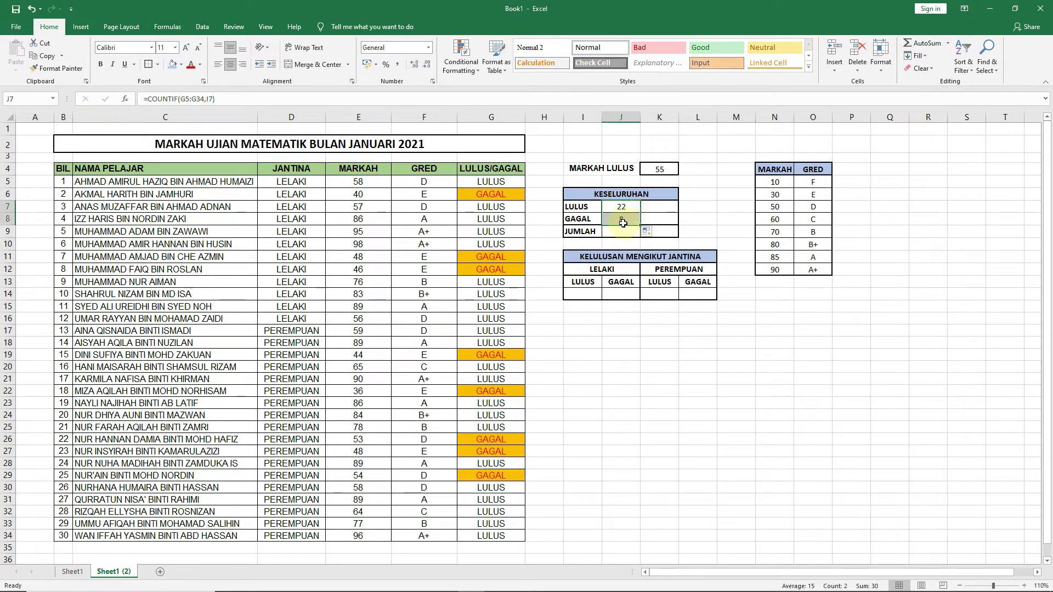
{"action": "double_click", "coordinate": [631, 220]}
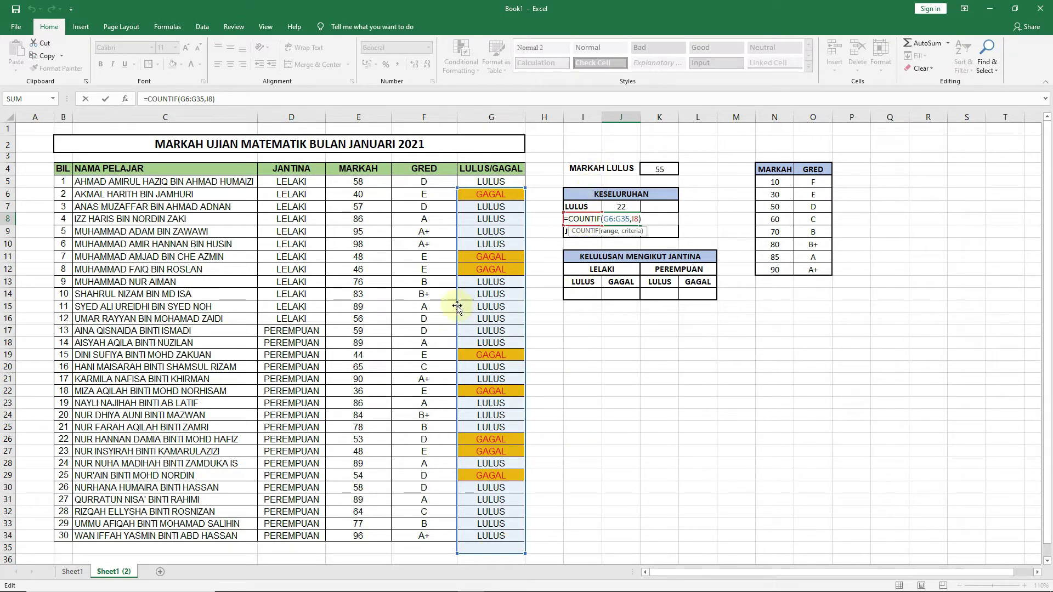
{"action": "left_click", "coordinate": [616, 208]}
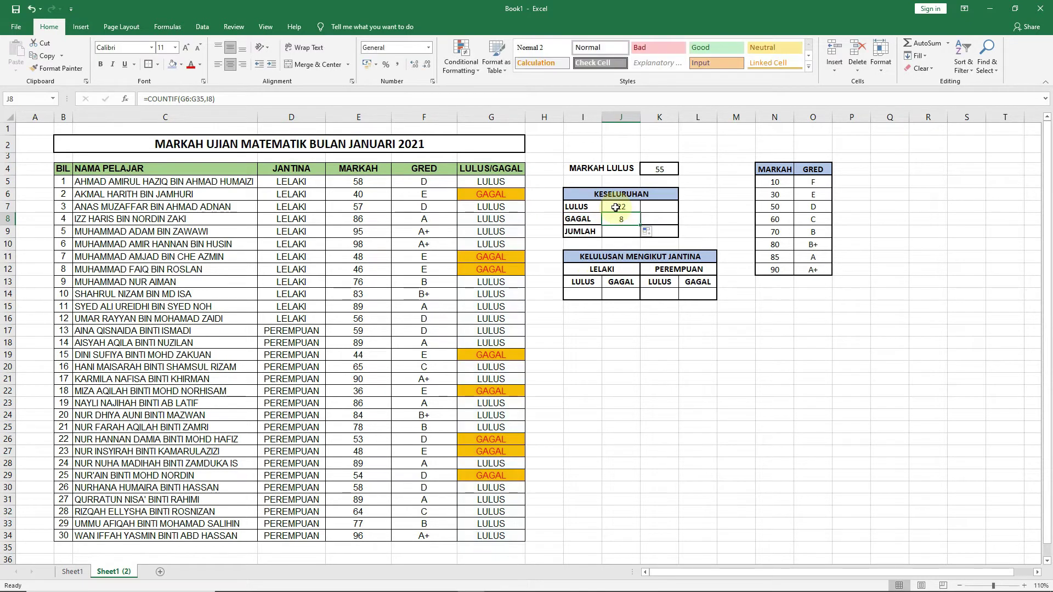
Make the COUNTIF range in J7 absolute as $G$5:$G$34, fill the formula down to J8 and inspect the copy
{"action": "double_click", "coordinate": [615, 207]}
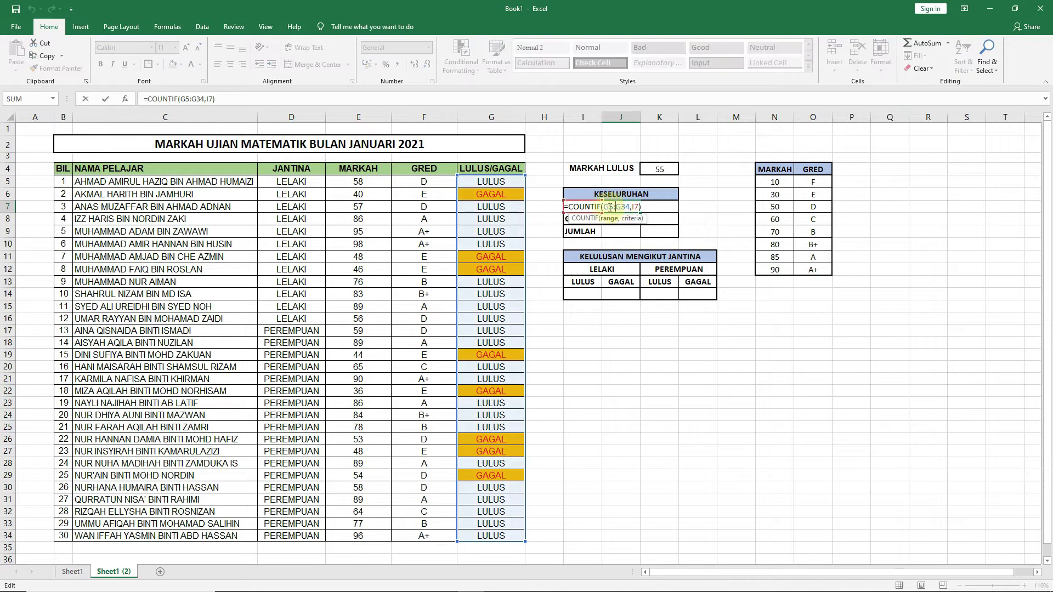
{"action": "key", "text": "F4"}
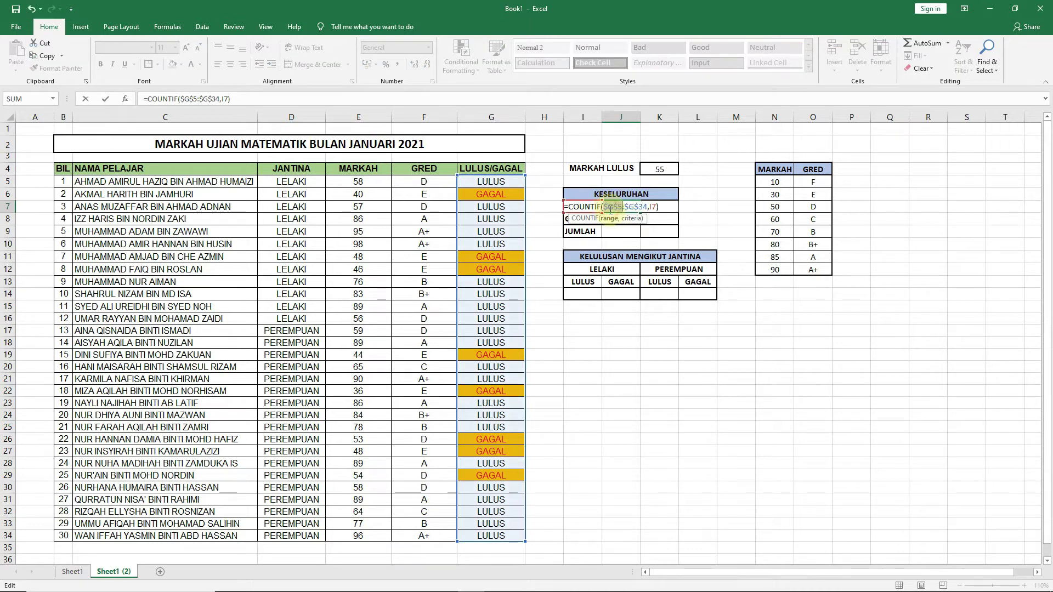
{"action": "key", "text": "Return"}
{"action": "left_click", "coordinate": [617, 208]}
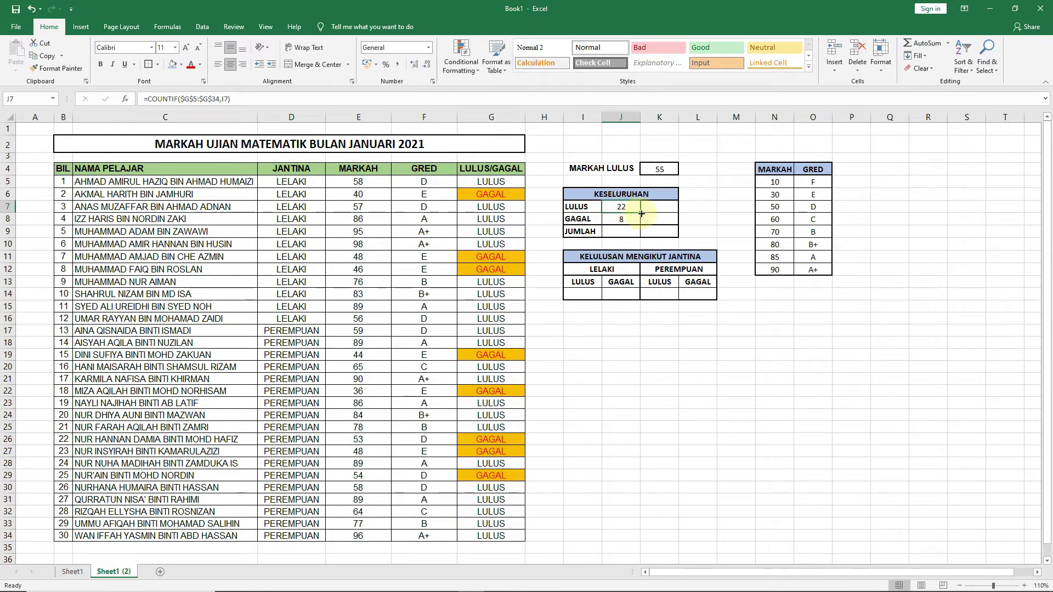
{"action": "left_click_drag", "start_coordinate": [641, 214], "coordinate": [640, 220]}
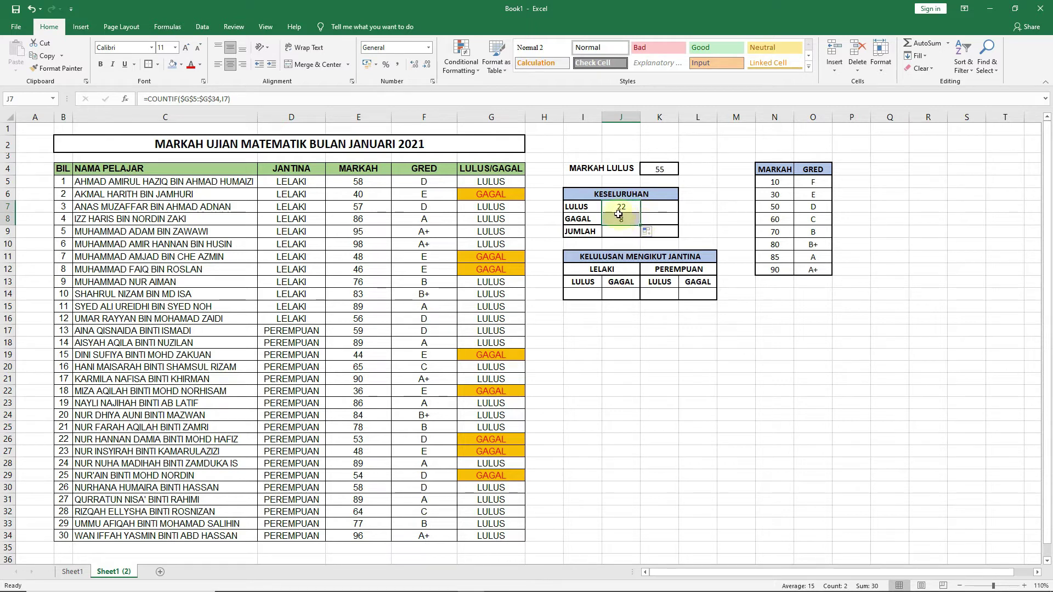
{"action": "left_click", "coordinate": [620, 219]}
{"action": "double_click", "coordinate": [620, 219]}
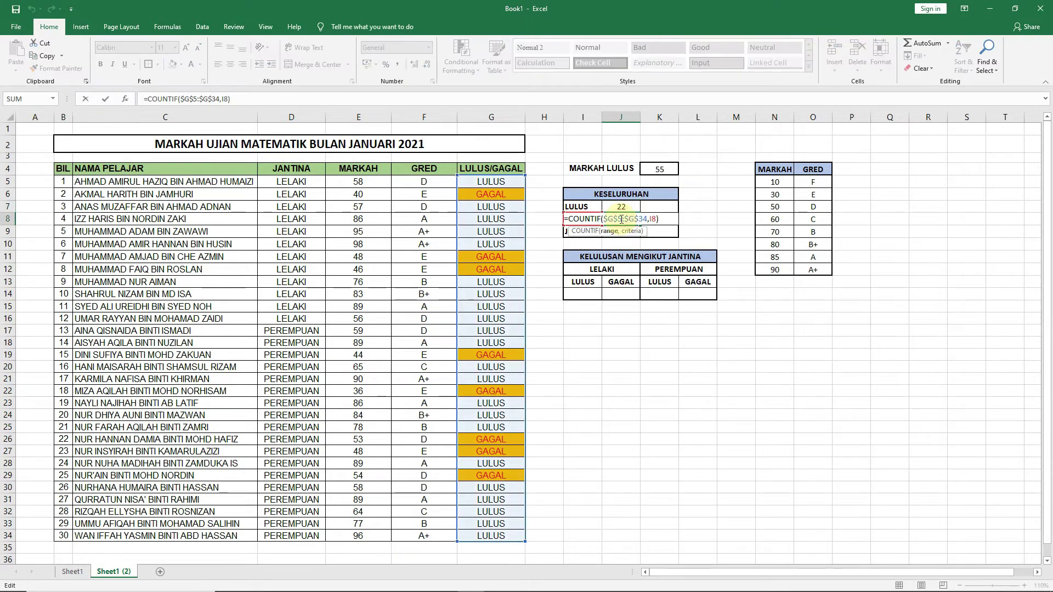
Total the LULUS and GAGAL counts in J9 with =SUM(J7:J8) and compare the total with the last student number in B34
{"action": "key", "text": "Escape"}
{"action": "left_click", "coordinate": [619, 234]}
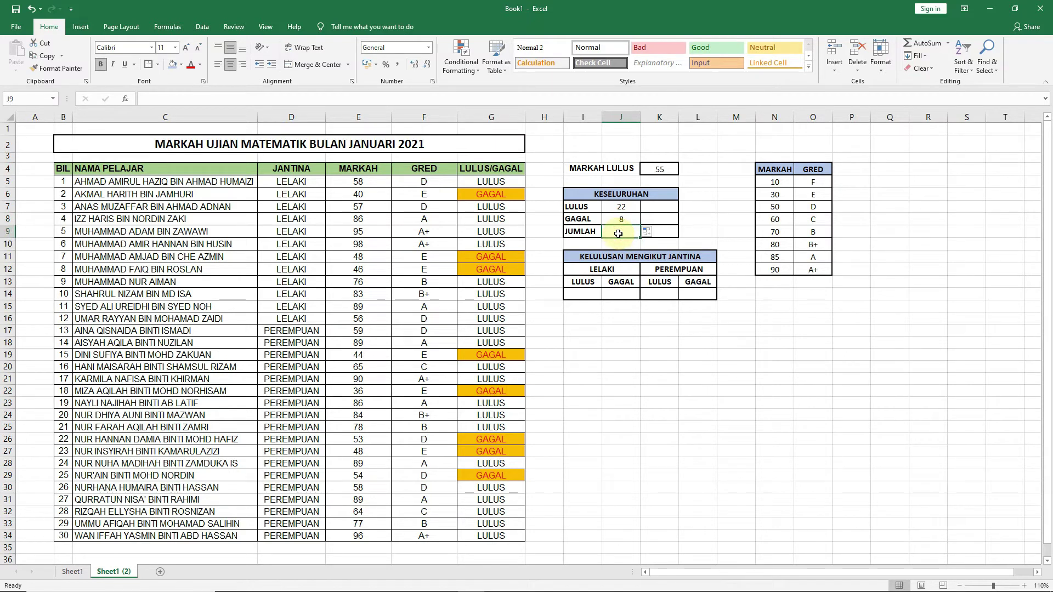
{"action": "type", "text": "="}
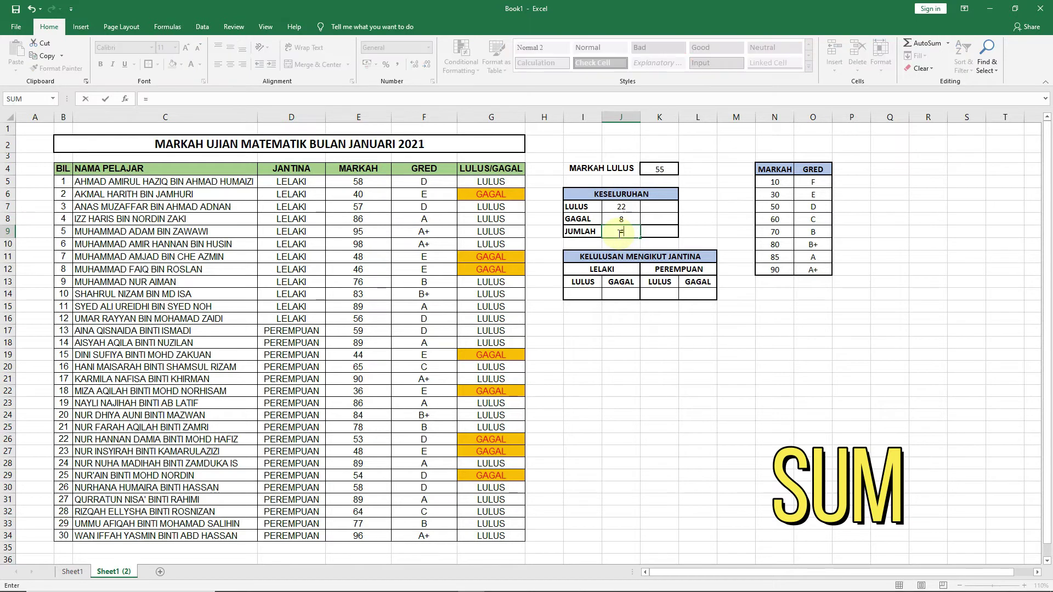
{"action": "type", "text": "SUM"}
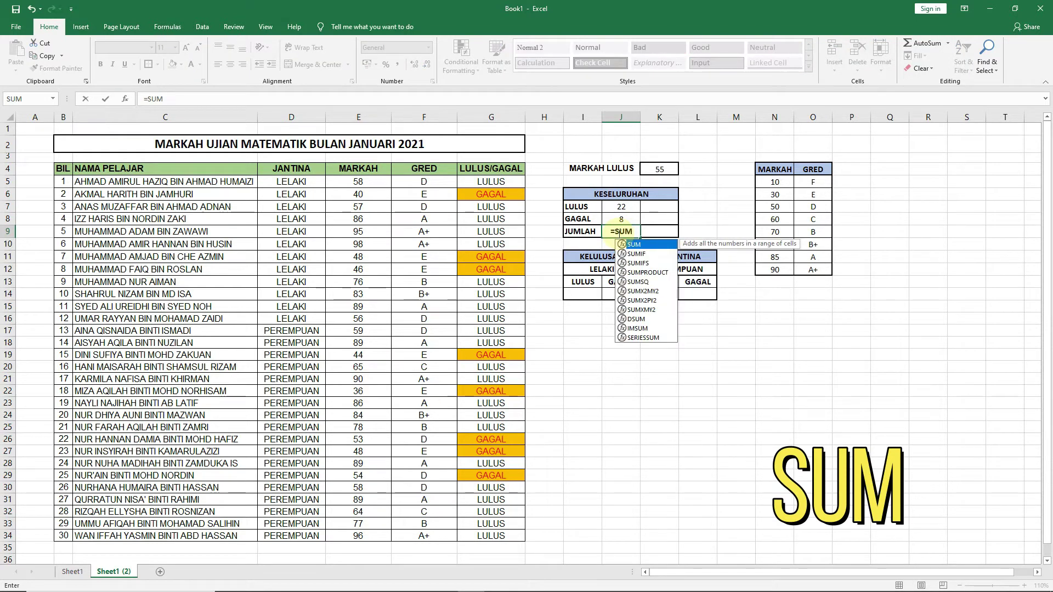
{"action": "type", "text": "("}
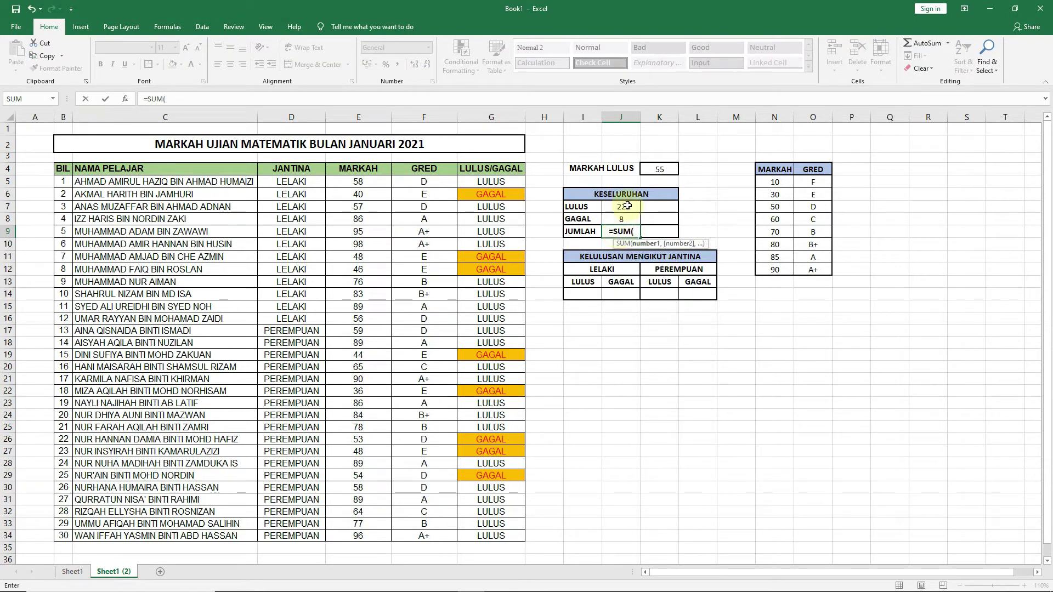
{"action": "left_click", "coordinate": [625, 208]}
{"action": "left_click_drag", "start_coordinate": [624, 207], "coordinate": [624, 216]}
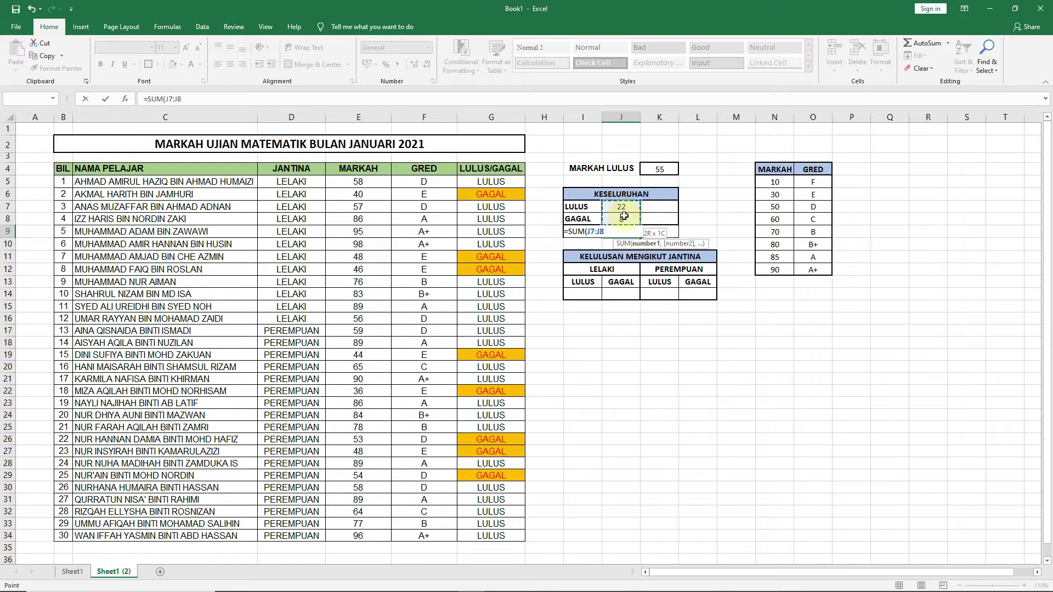
{"action": "type", "text": ")"}
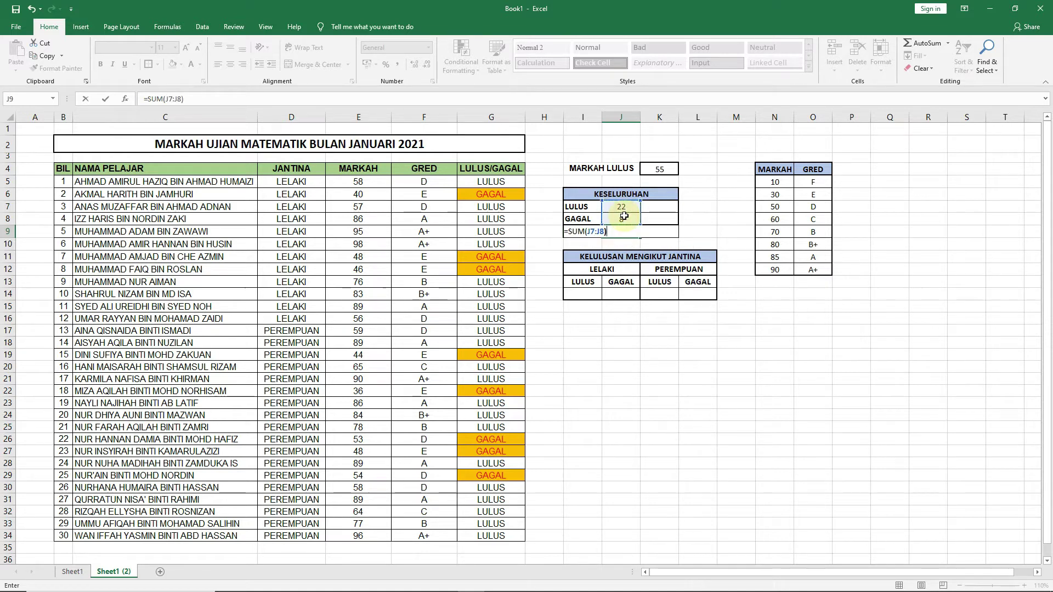
{"action": "key", "text": "Return"}
{"action": "left_click", "coordinate": [619, 233]}
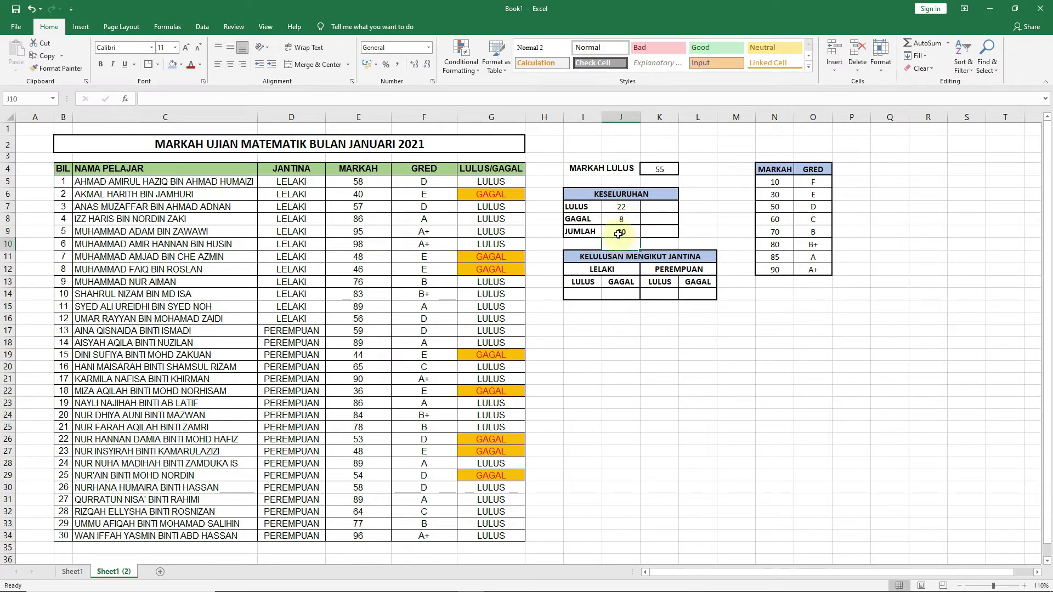
{"action": "left_click", "coordinate": [66, 536]}
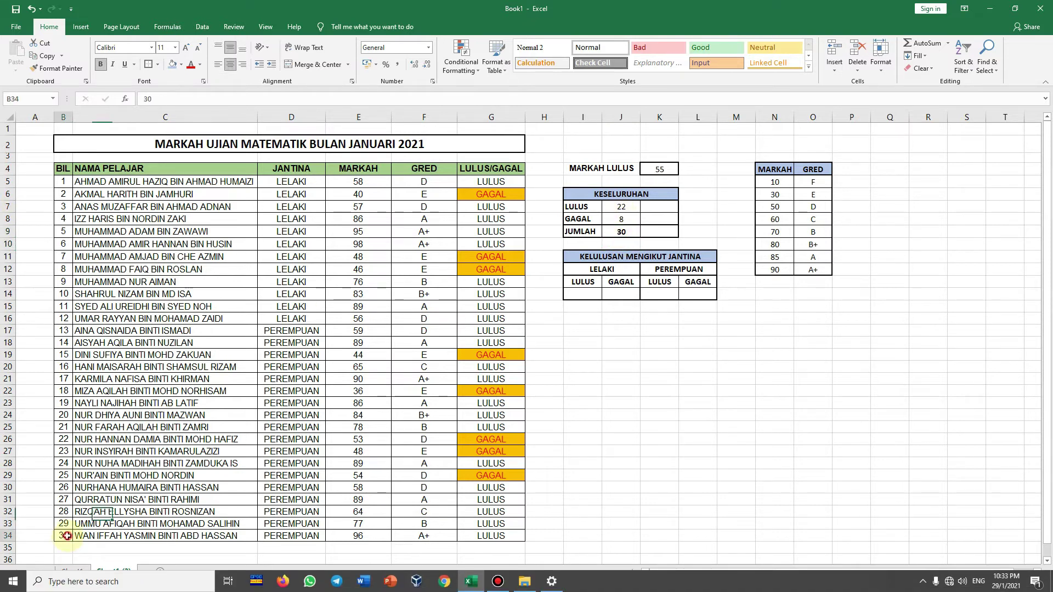
Clear the JUMLAH cell J9 and total J7:J8 there again using AutoSum
{"action": "left_click", "coordinate": [621, 233]}
{"action": "key", "text": "Delete"}
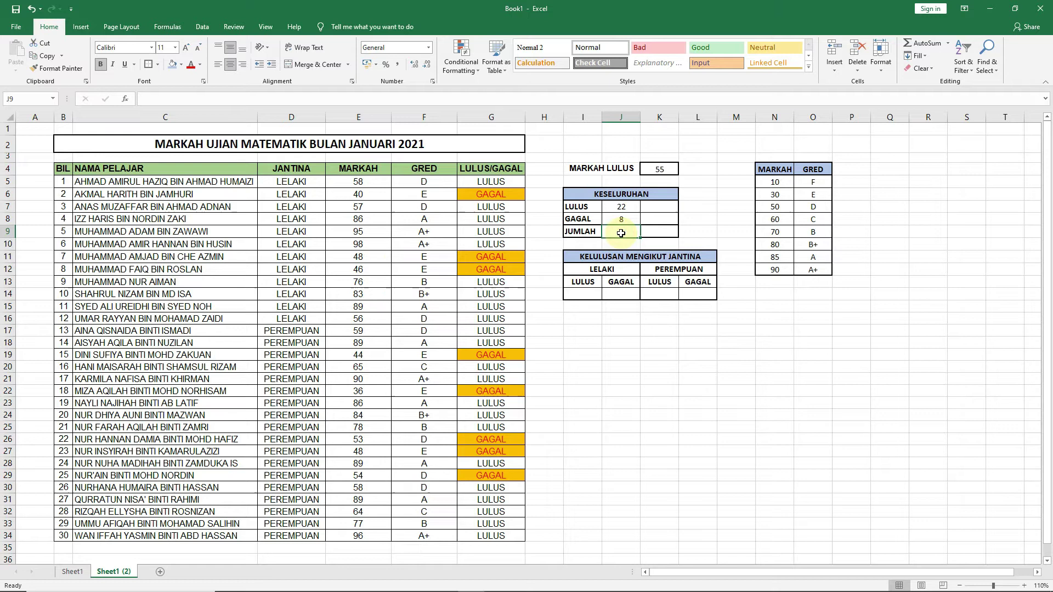
{"action": "left_click", "coordinate": [692, 219]}
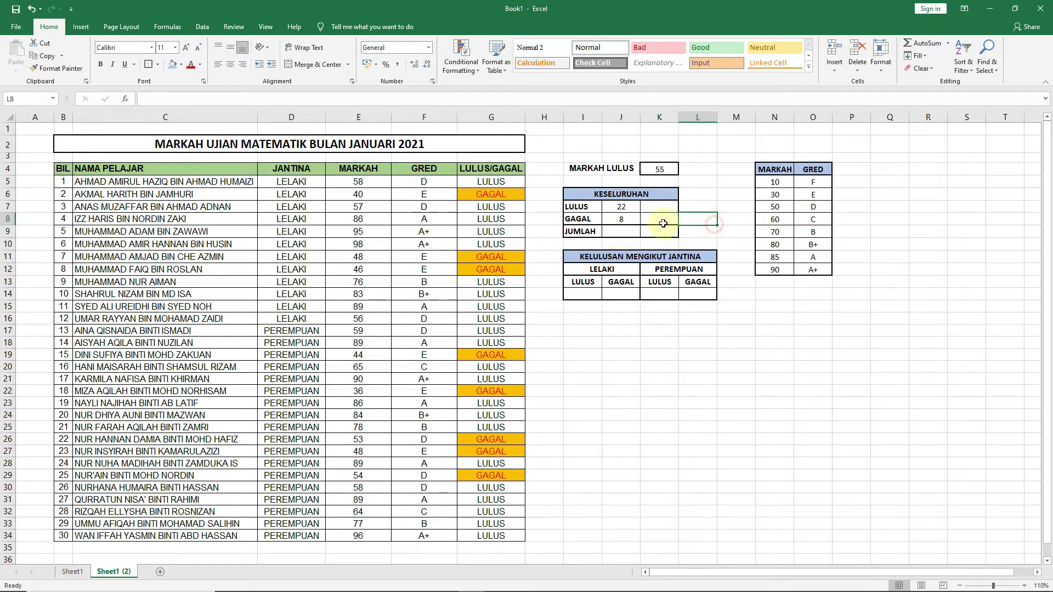
{"action": "left_click", "coordinate": [622, 229]}
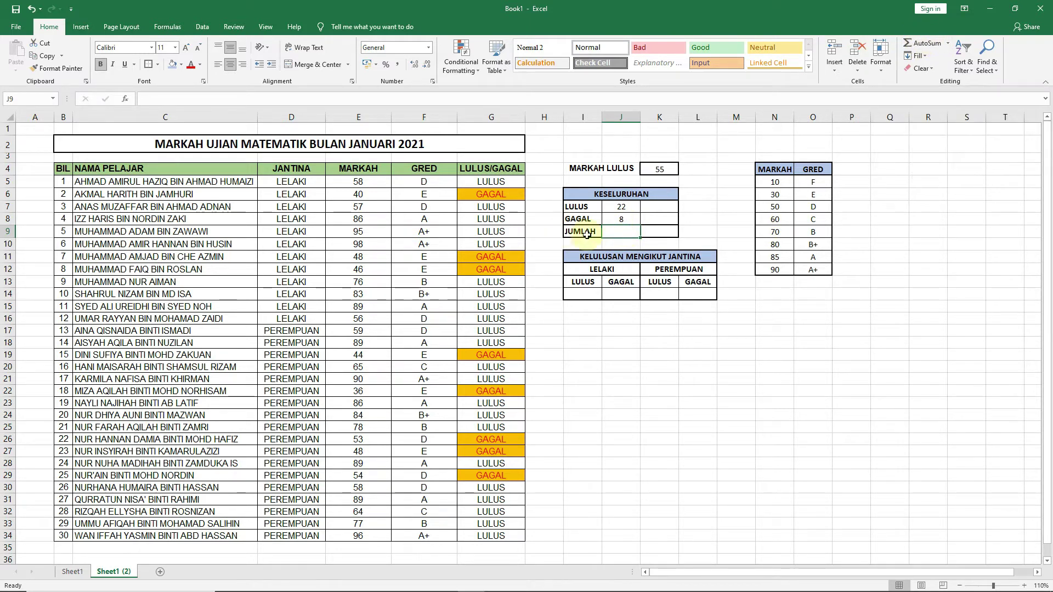
{"action": "left_click", "coordinate": [917, 45]}
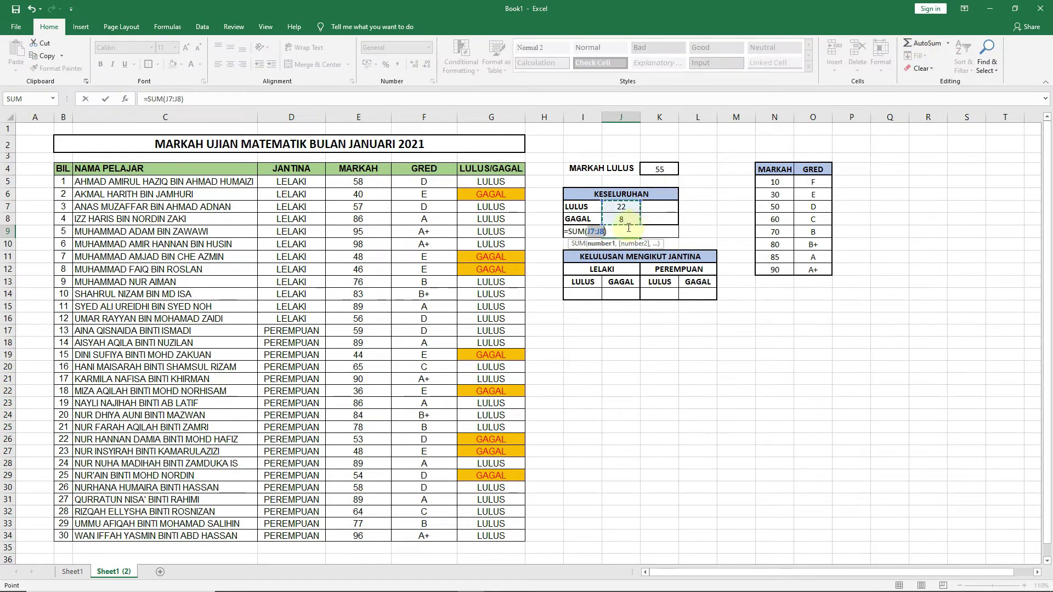
{"action": "key", "text": "Return"}
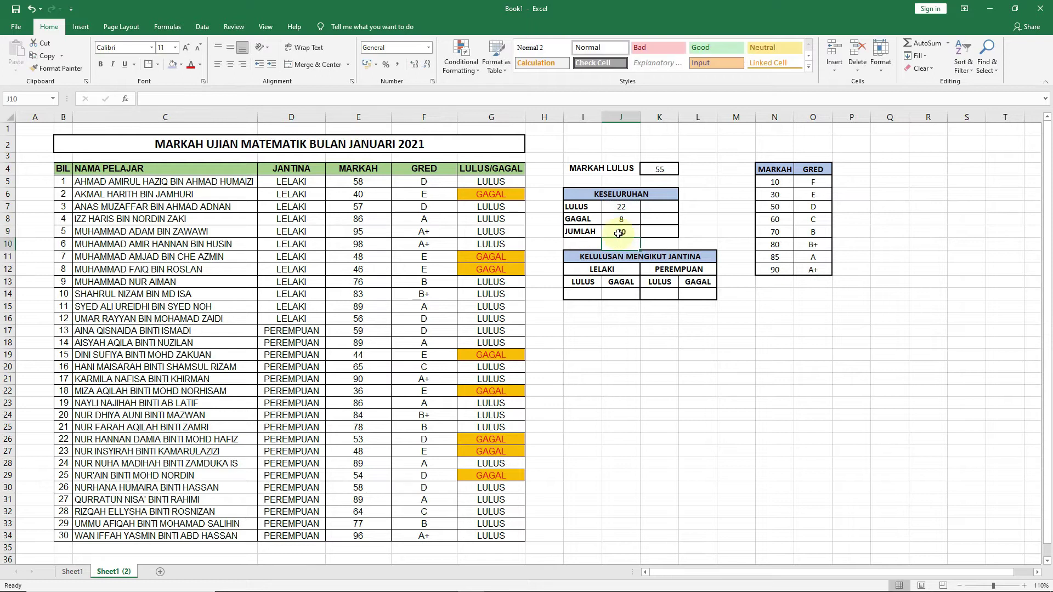
{"action": "left_click", "coordinate": [625, 231]}
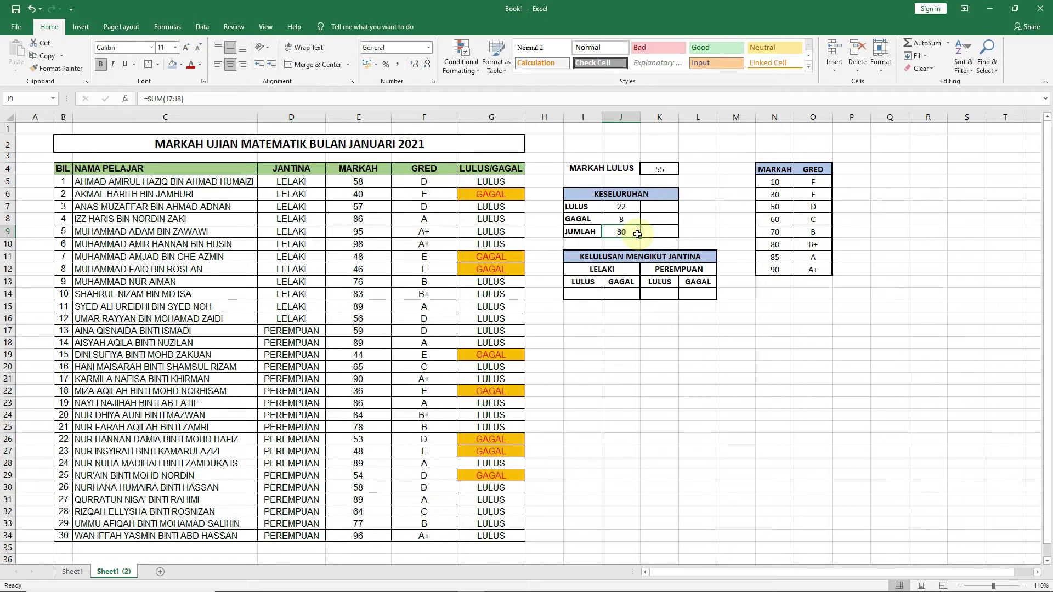
Calculate the LULUS share in K7 with =J7/J9 and format it as a percentage
{"action": "left_click", "coordinate": [647, 208]}
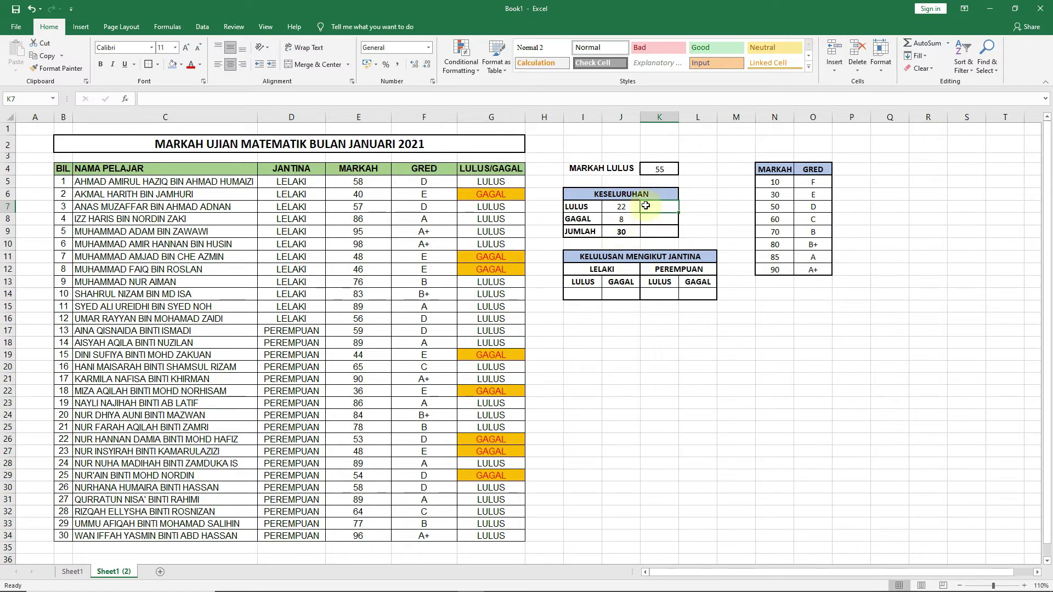
{"action": "type", "text": "="}
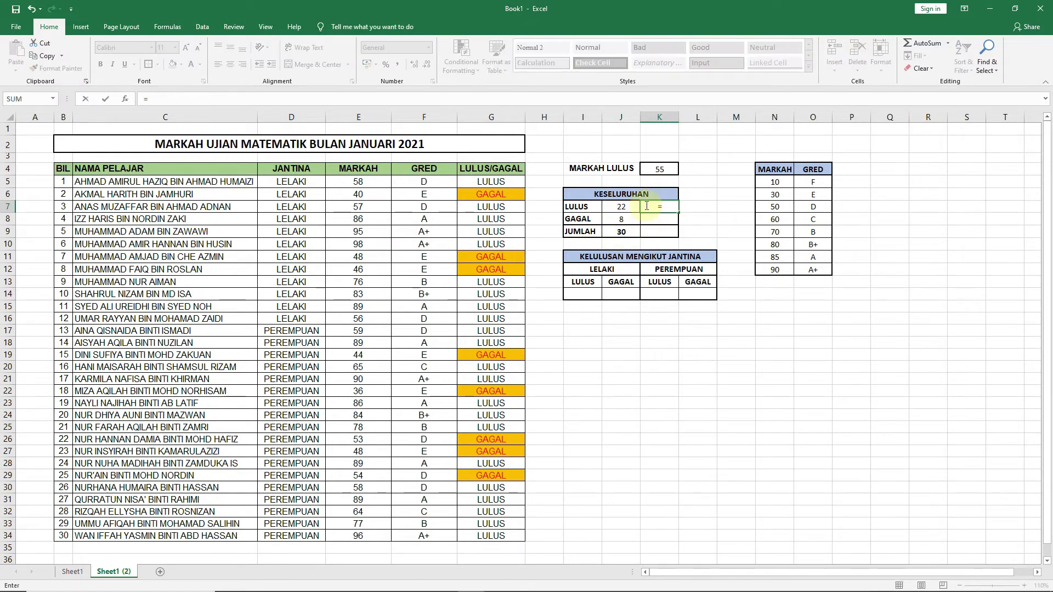
{"action": "left_click", "coordinate": [622, 207]}
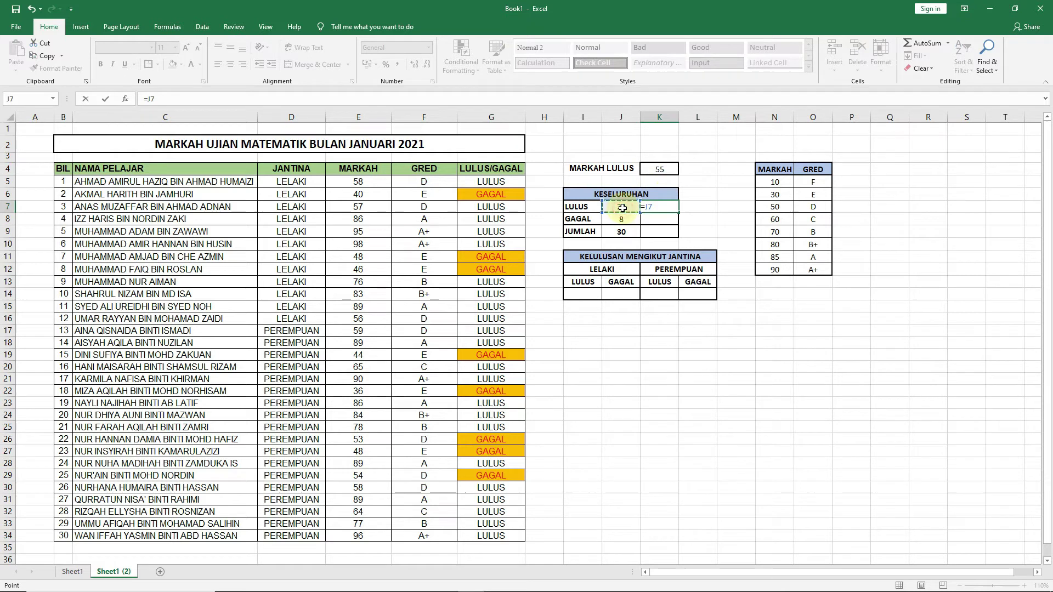
{"action": "type", "text": "/"}
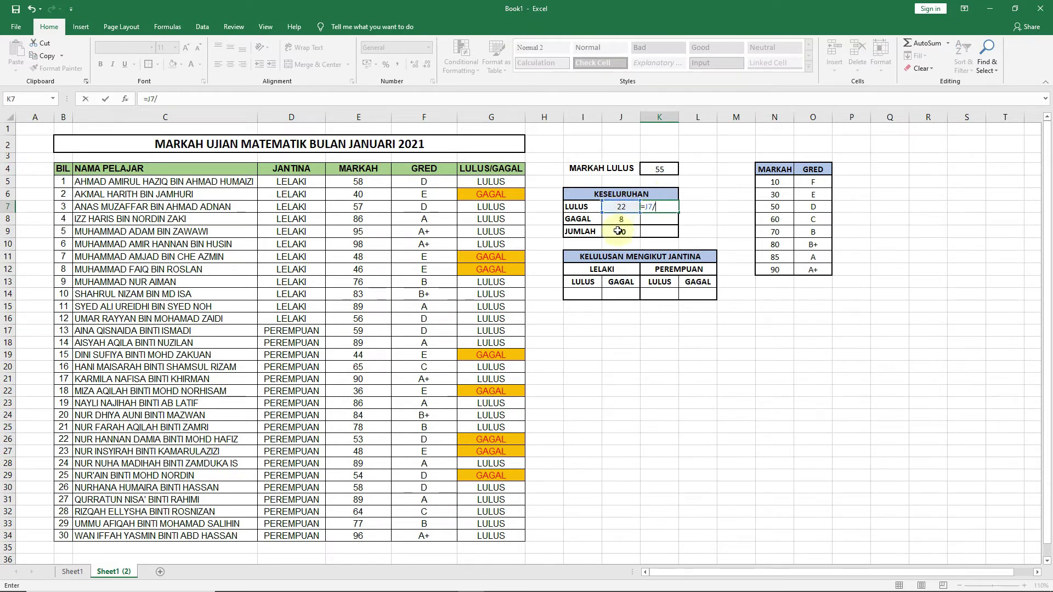
{"action": "left_click", "coordinate": [618, 231]}
{"action": "key", "text": "Return"}
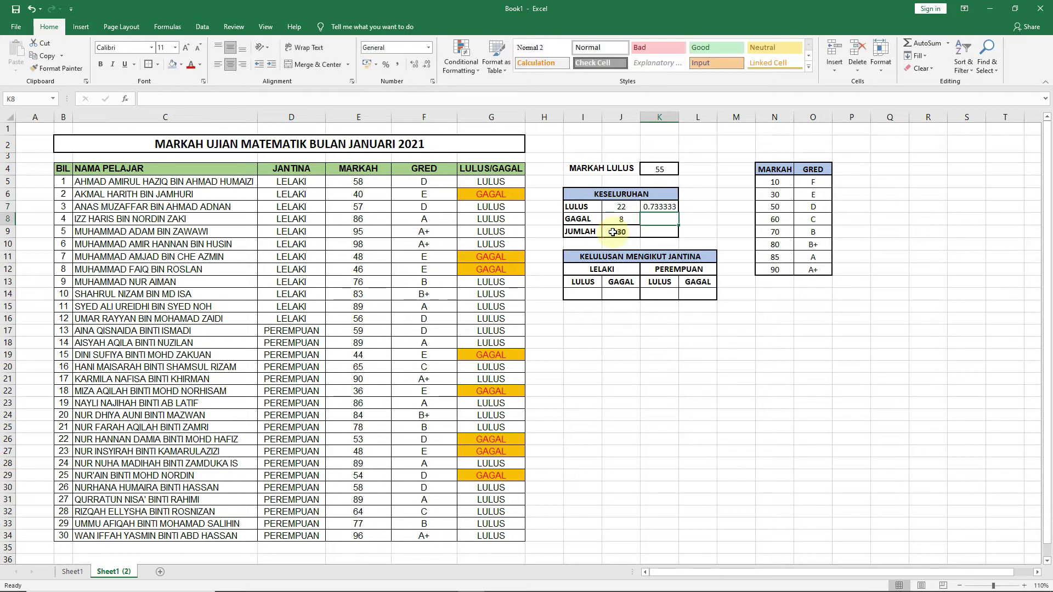
{"action": "left_click", "coordinate": [656, 209]}
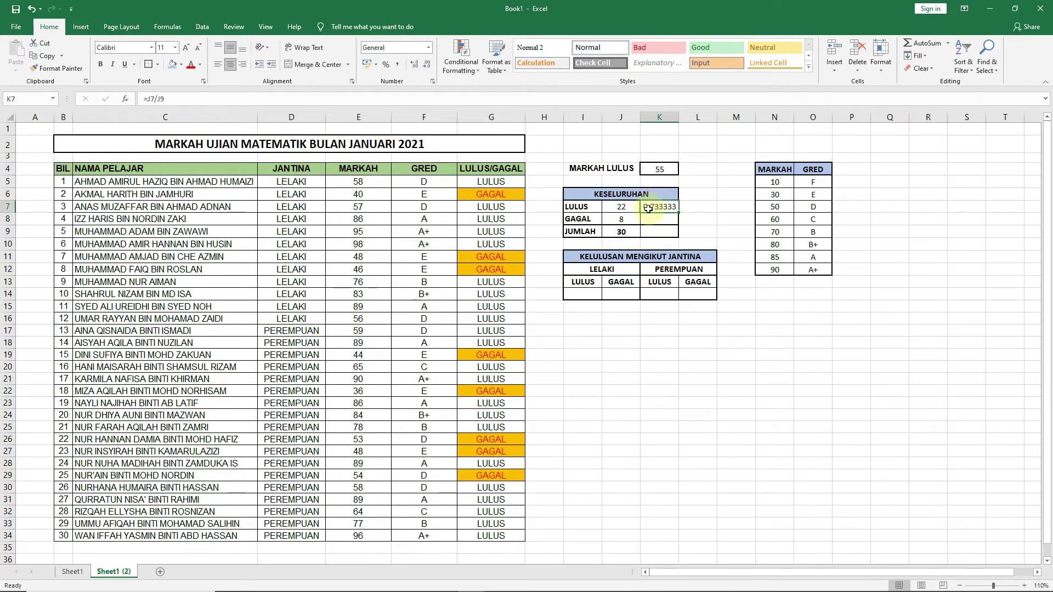
{"action": "left_click", "coordinate": [385, 66]}
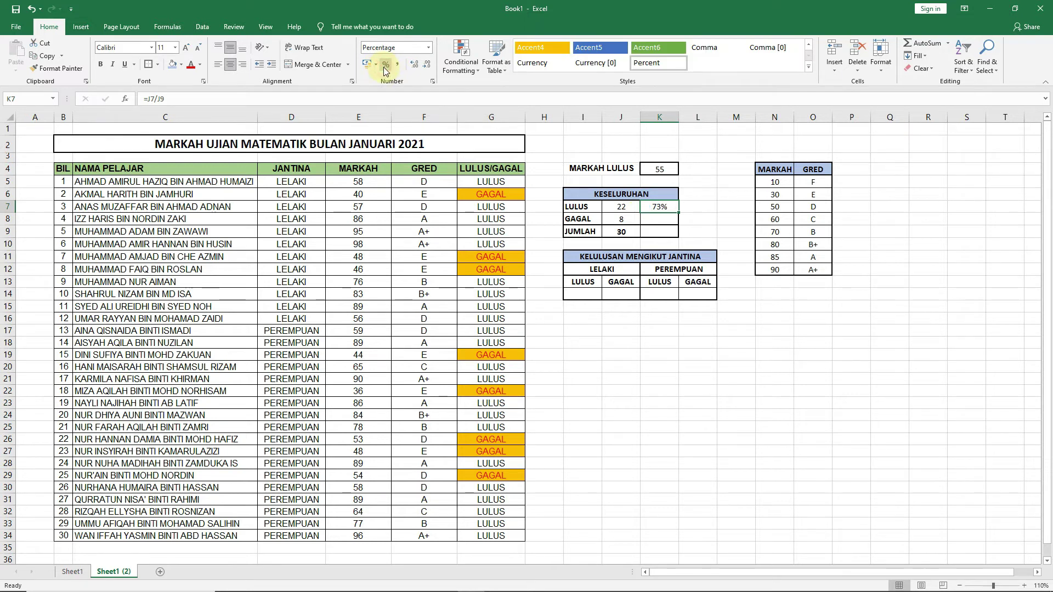
Calculate the GAGAL share in K8 with =J8/J9 and format it as a percentage
{"action": "left_click", "coordinate": [661, 220]}
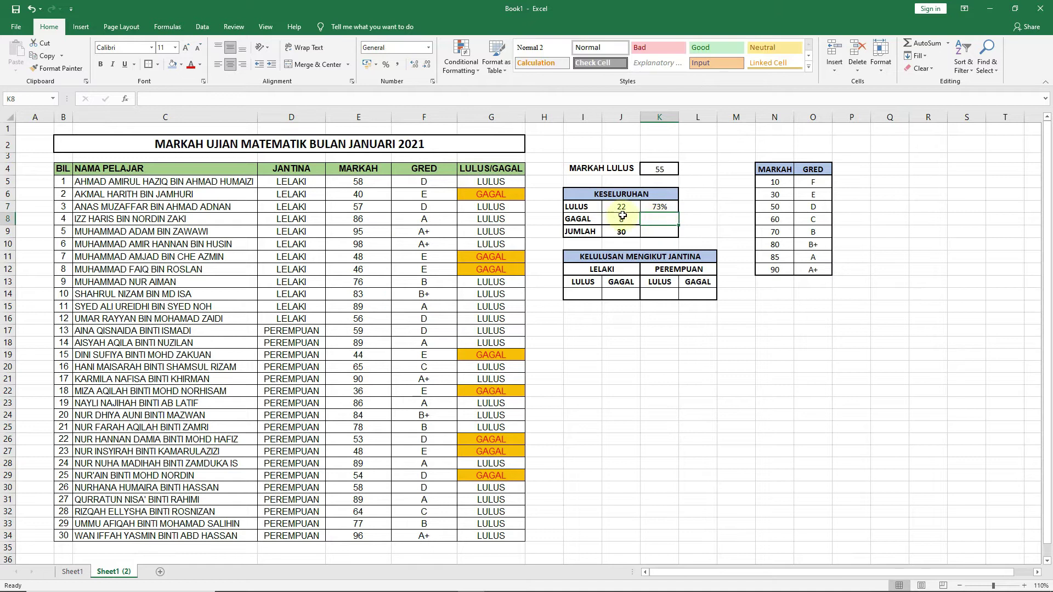
{"action": "type", "text": "="}
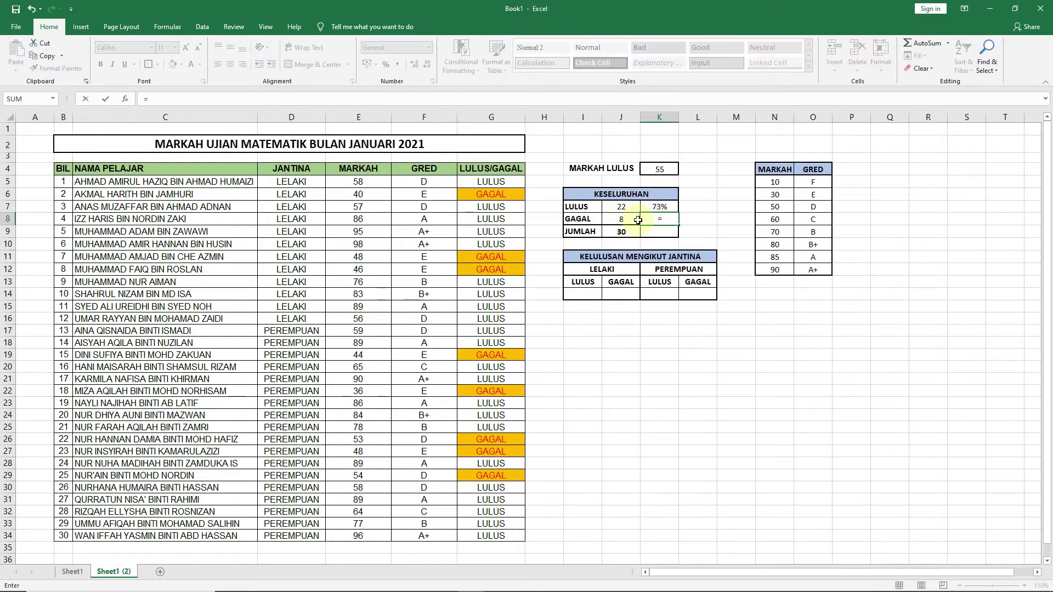
{"action": "left_click", "coordinate": [637, 220]}
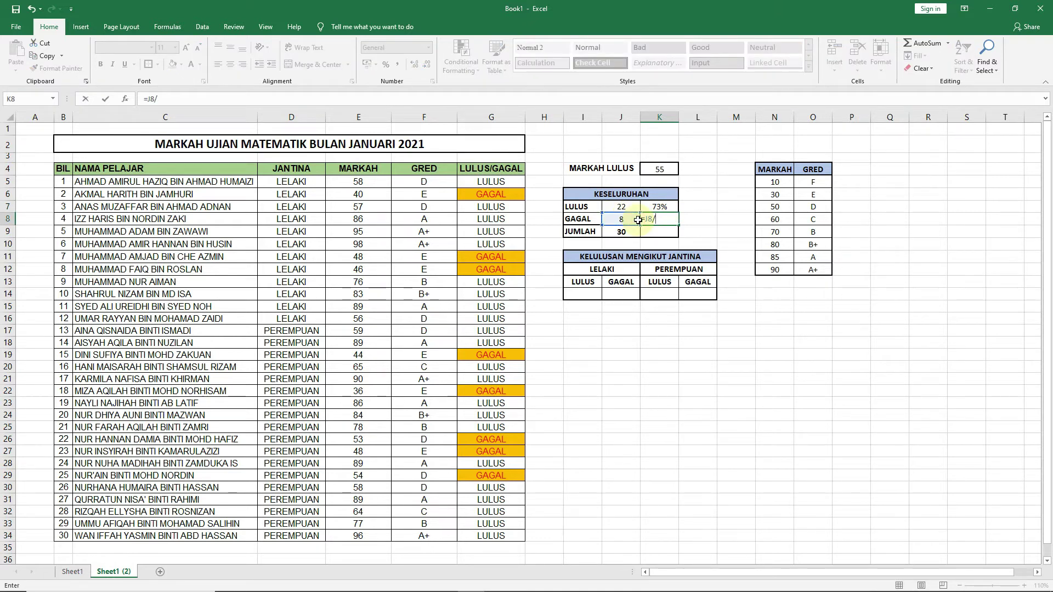
{"action": "type", "text": "/"}
{"action": "left_click", "coordinate": [624, 232]}
{"action": "key", "text": "Return"}
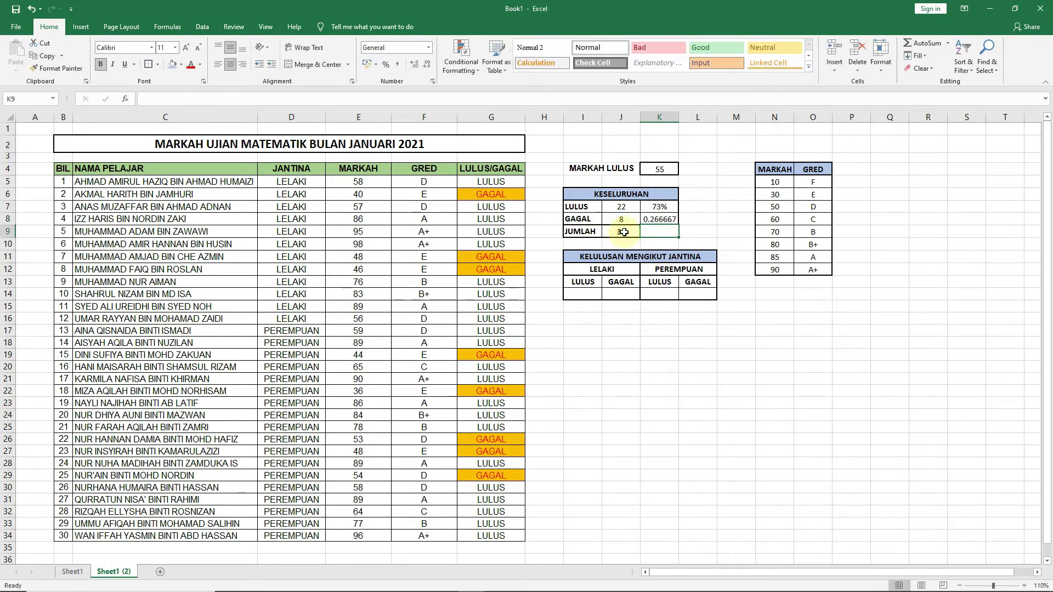
{"action": "left_click", "coordinate": [665, 219]}
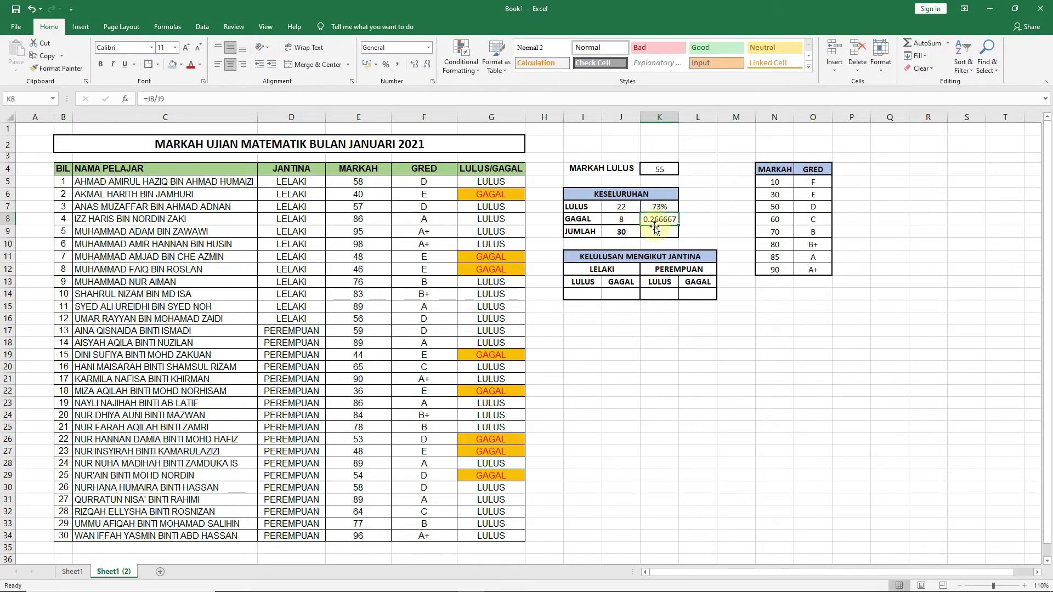
{"action": "left_click", "coordinate": [386, 65]}
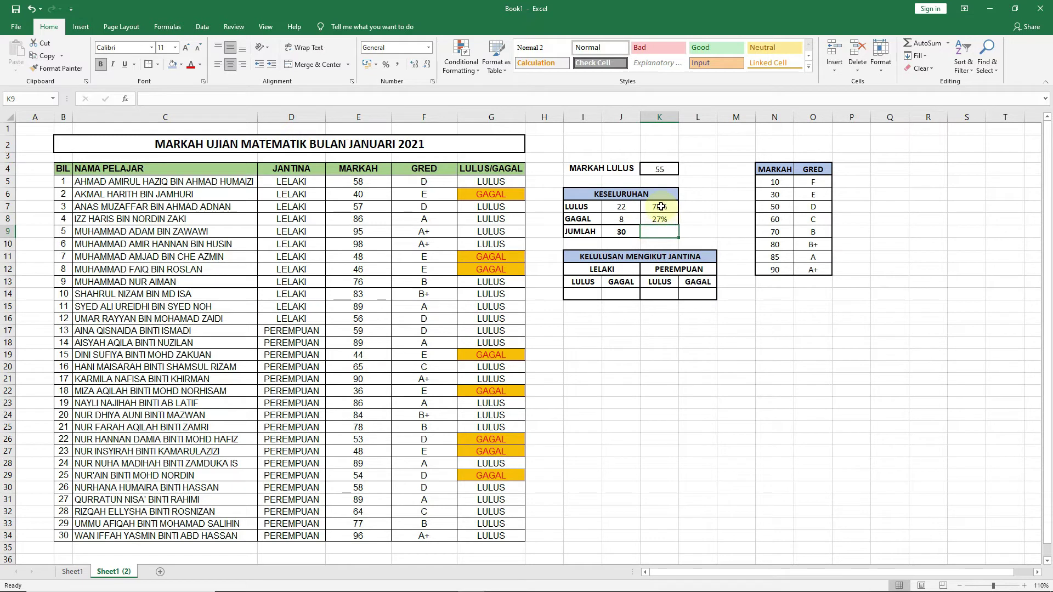
Total the LULUS and GAGAL percentages K7:K8 in the JUMLAH row at K9 using AutoSum
{"action": "left_click_drag", "start_coordinate": [661, 208], "coordinate": [662, 219]}
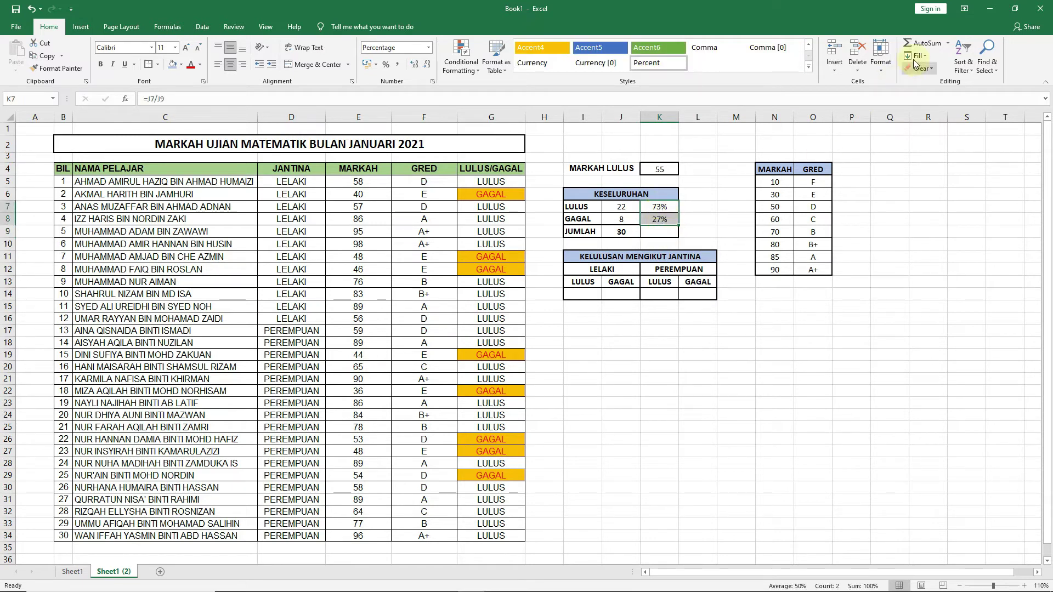
{"action": "left_click", "coordinate": [924, 43]}
{"action": "left_click", "coordinate": [659, 232]}
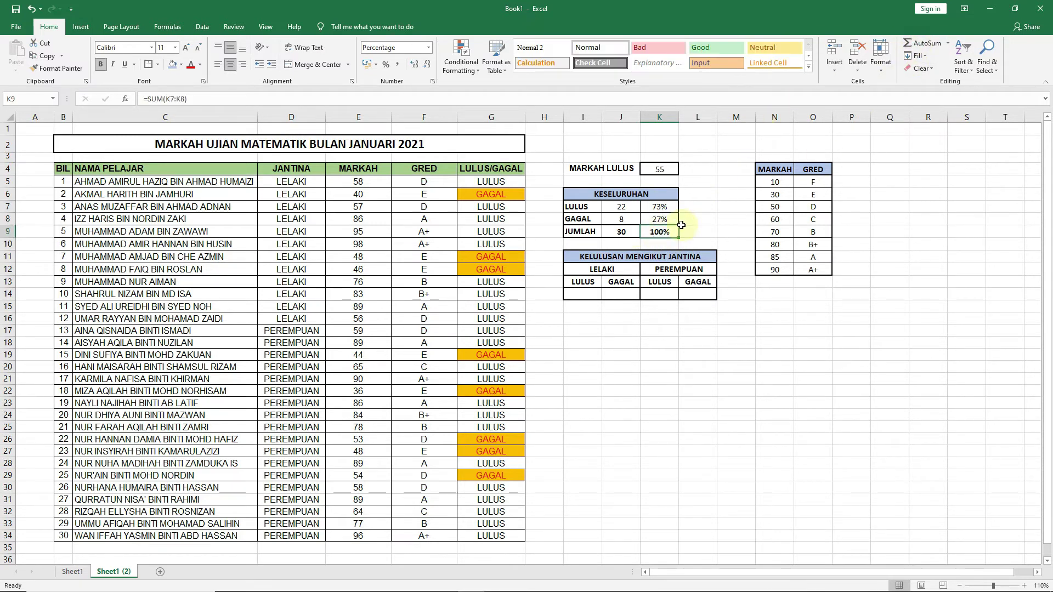
{"action": "left_click", "coordinate": [700, 235]}
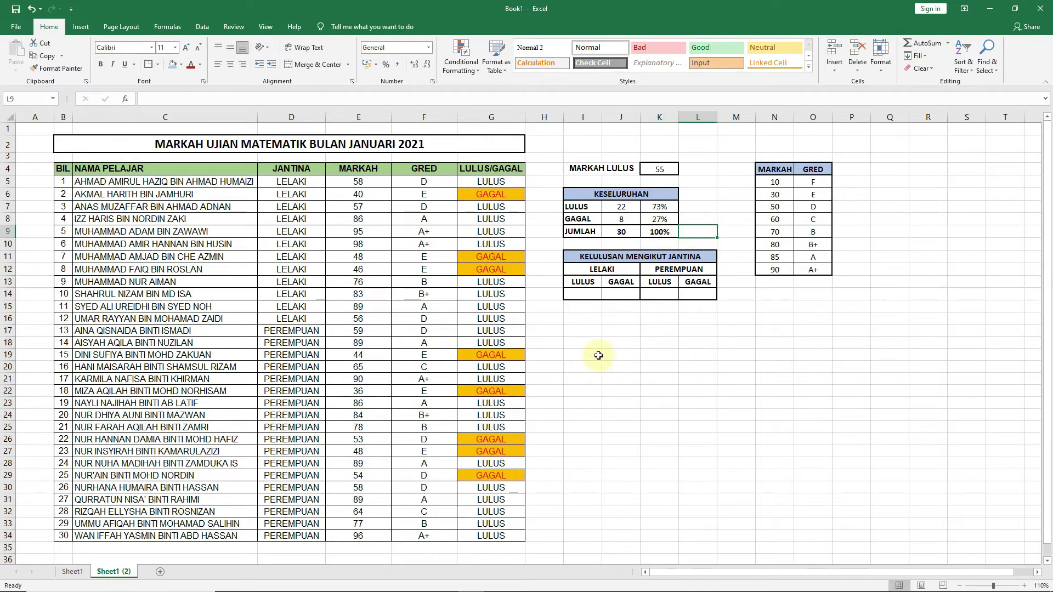
Examine the LULUS and GAGAL columns under LELAKI in the KELULUSAN MENGIKUT JANTINA table
{"action": "left_click", "coordinate": [591, 291]}
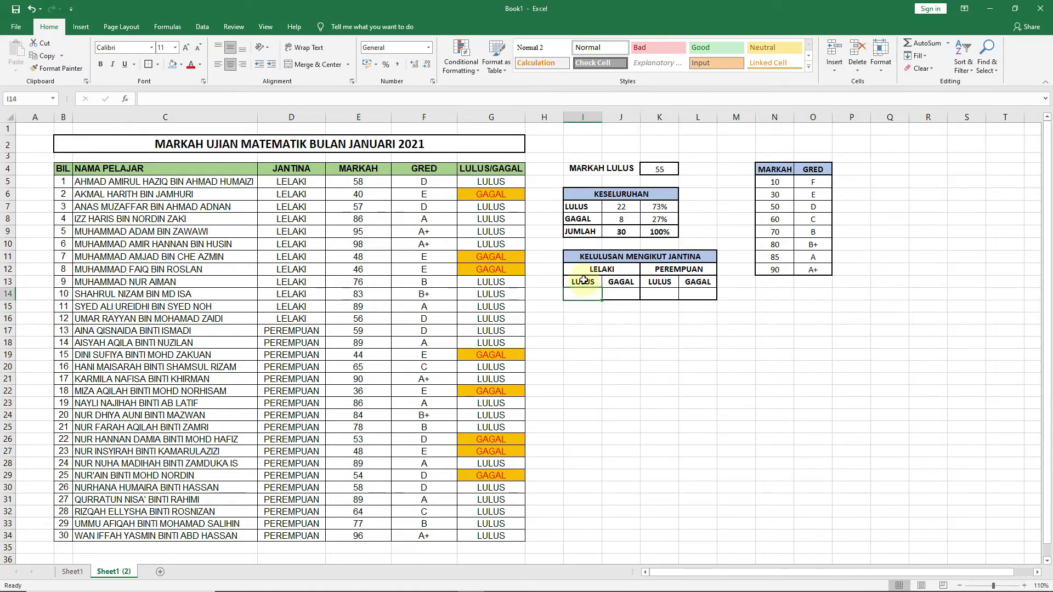
{"action": "left_click", "coordinate": [583, 280]}
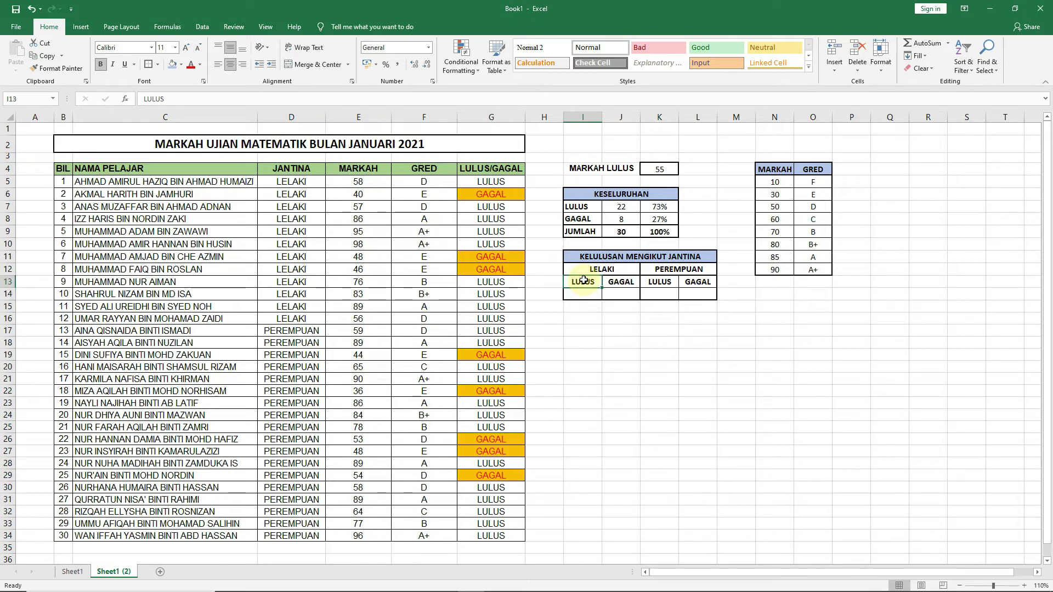
{"action": "left_click", "coordinate": [601, 270]}
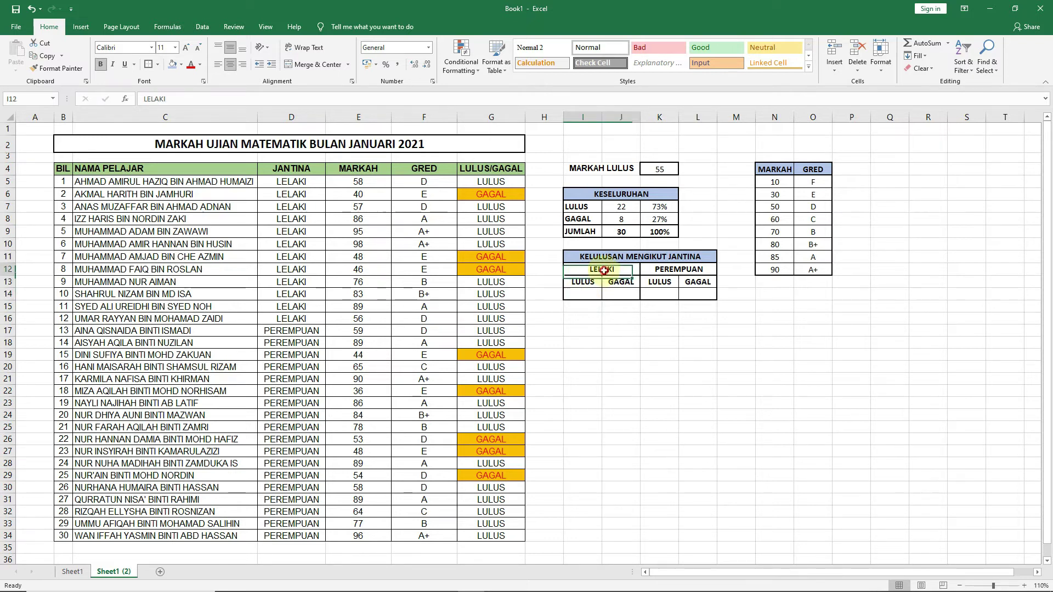
{"action": "left_click", "coordinate": [580, 286]}
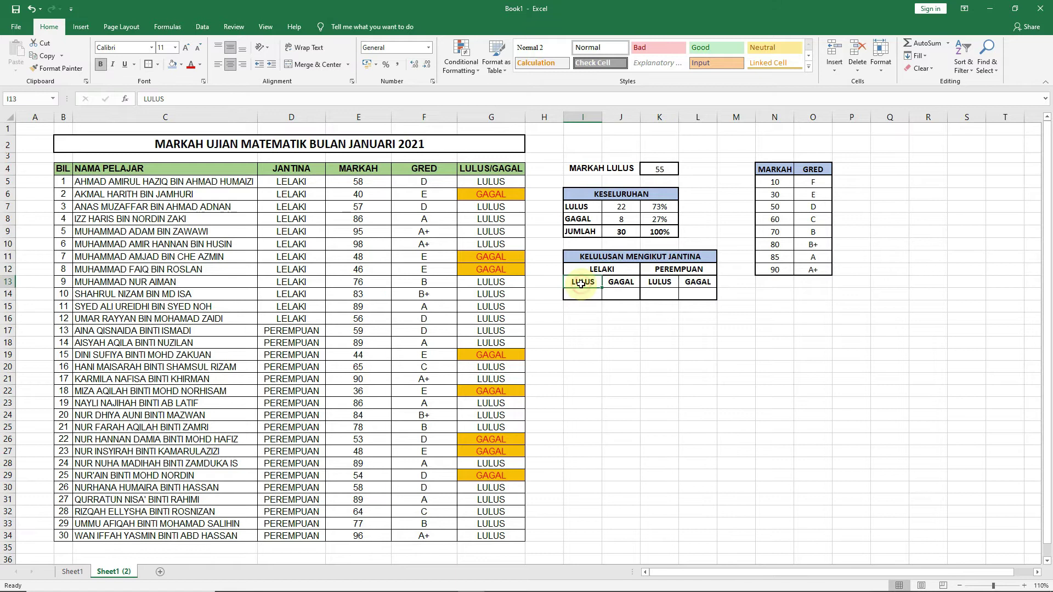
{"action": "left_click", "coordinate": [621, 268]}
{"action": "left_click", "coordinate": [620, 285]}
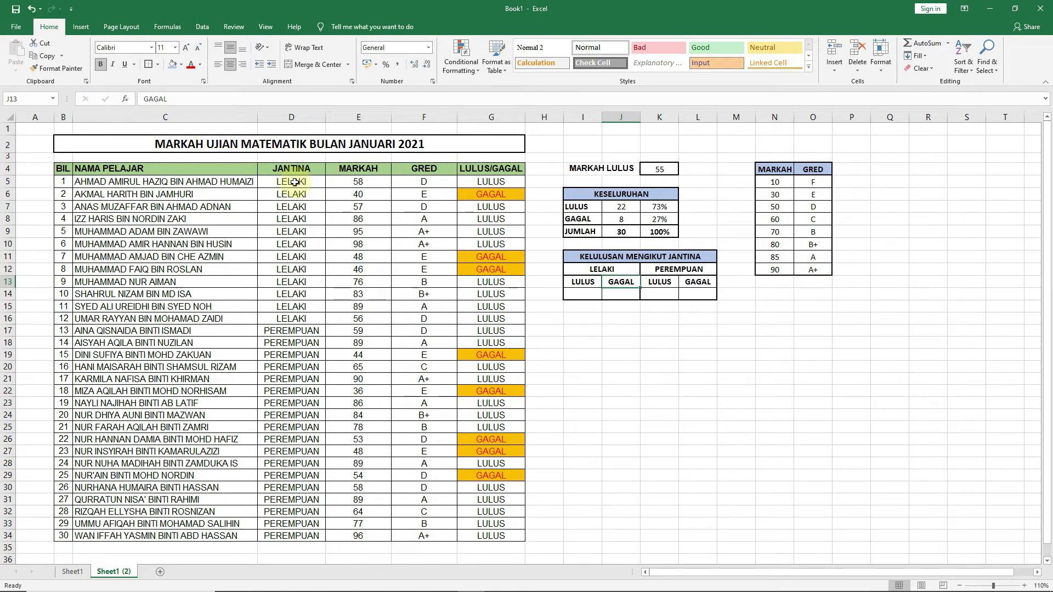
Examine the LELAKI entries in the JANTINA column and the empty result cells J14 and L14 of the gender table
{"action": "left_click_drag", "start_coordinate": [295, 182], "coordinate": [293, 319]}
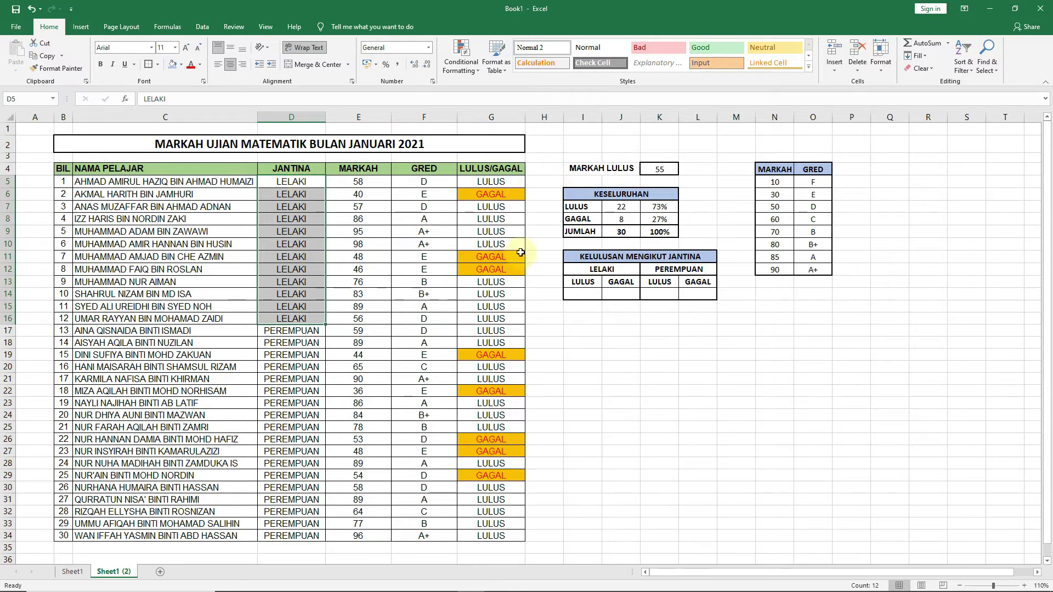
{"action": "left_click", "coordinate": [605, 293]}
{"action": "left_click", "coordinate": [670, 285]}
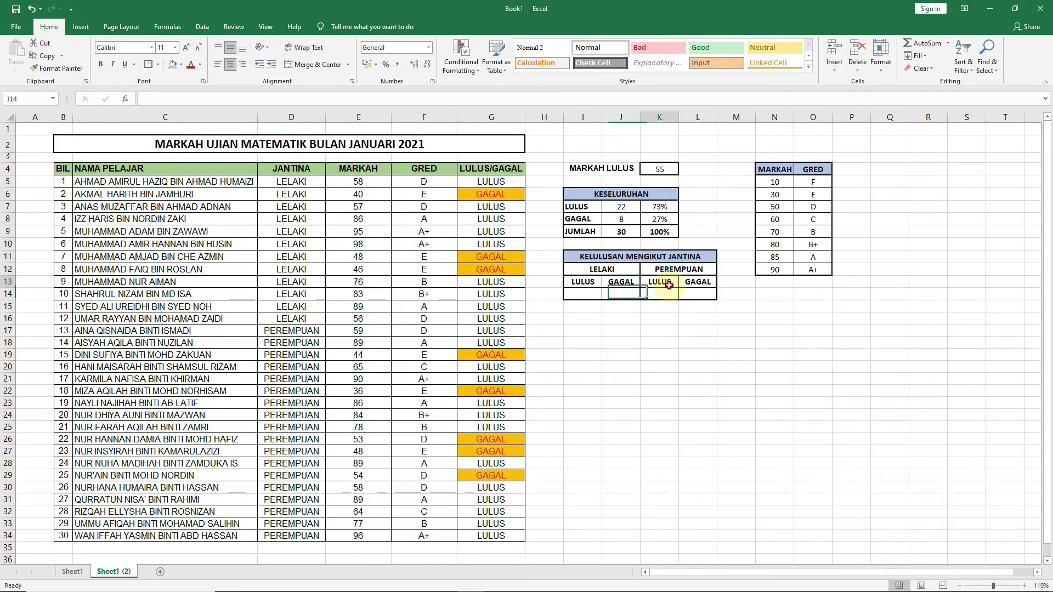
{"action": "left_click", "coordinate": [708, 293]}
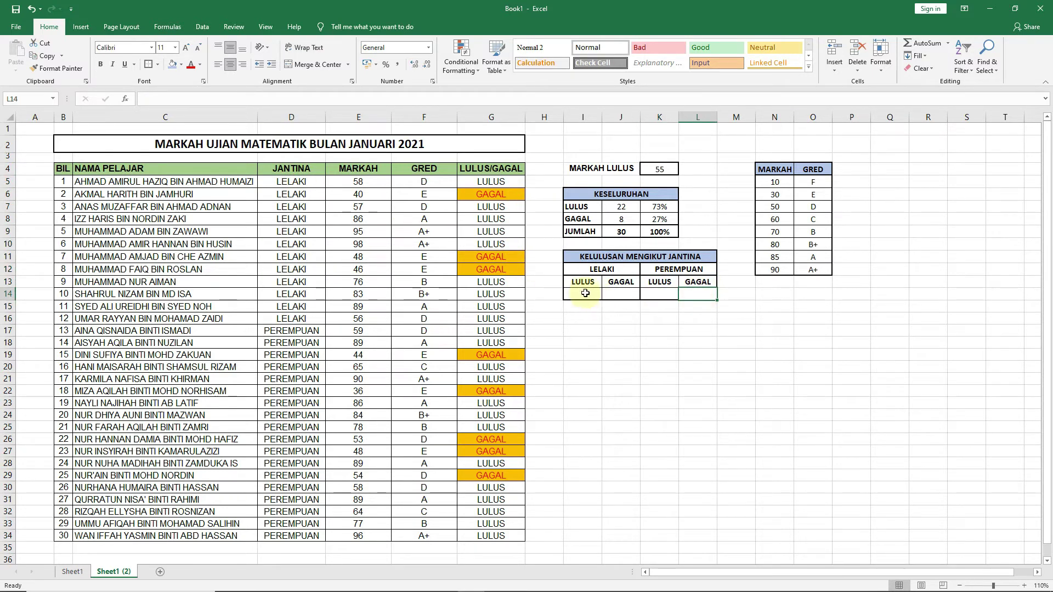
Begin a COUNTIFS formula in I14 with the JANTINA range locked as $D$5:$D$34 and the LELAKI heading I12 as its criterion
{"action": "left_click", "coordinate": [586, 294]}
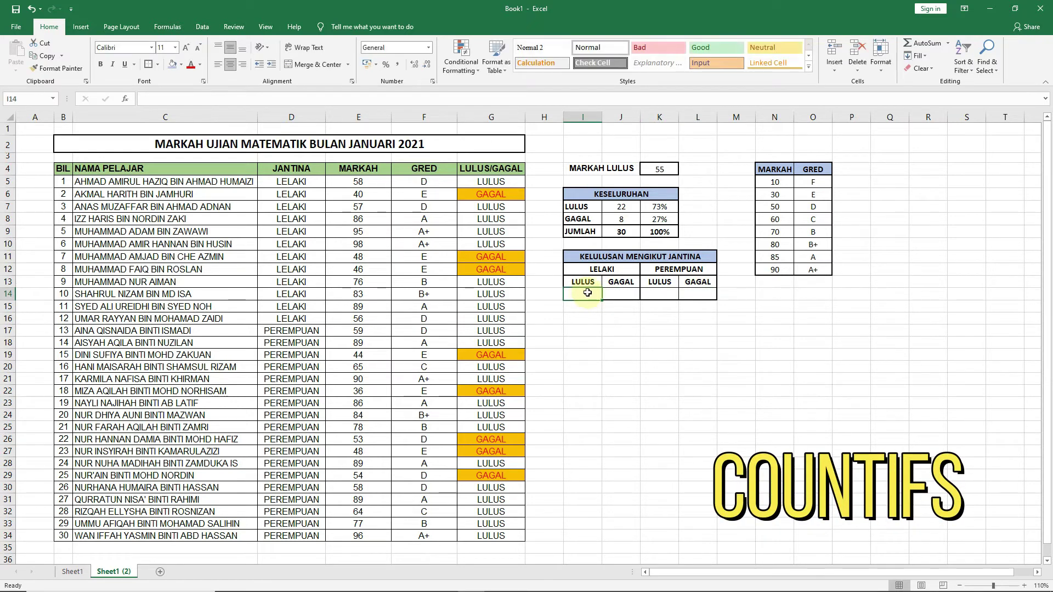
{"action": "type", "text": "="}
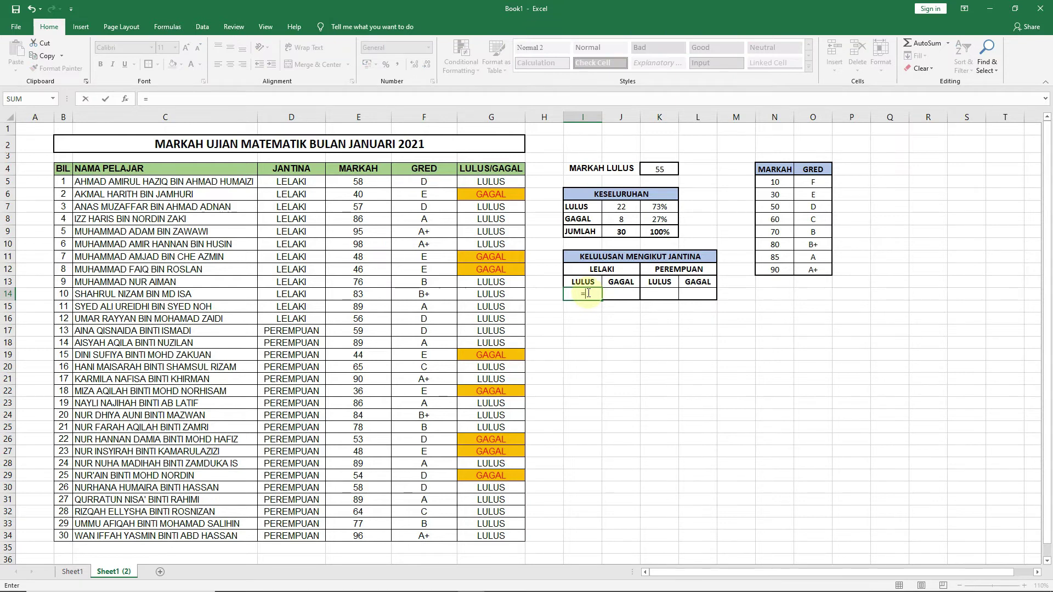
{"action": "type", "text": "COUNTI"}
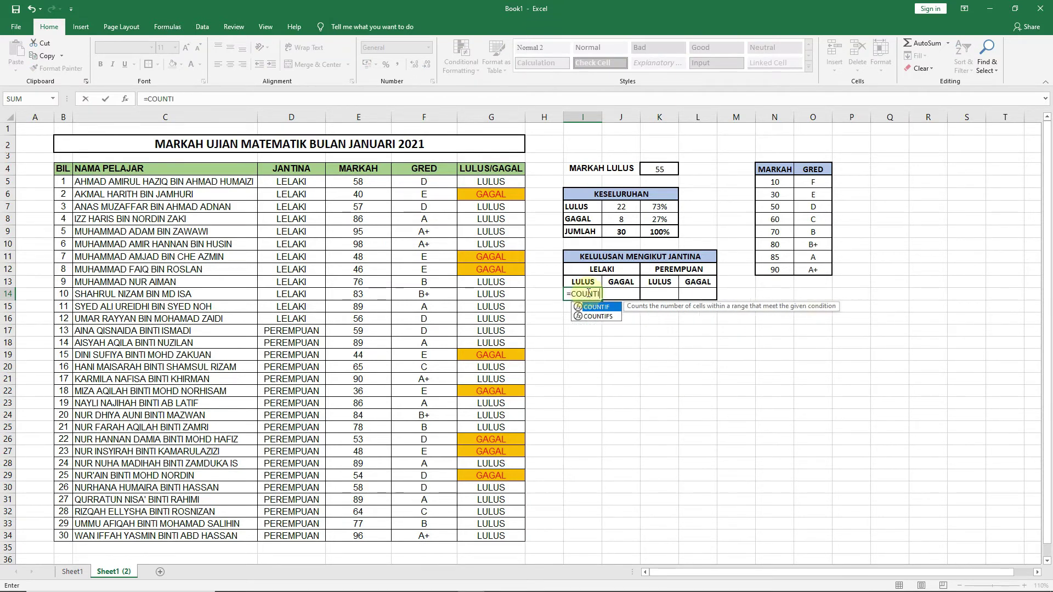
{"action": "type", "text": "FS("}
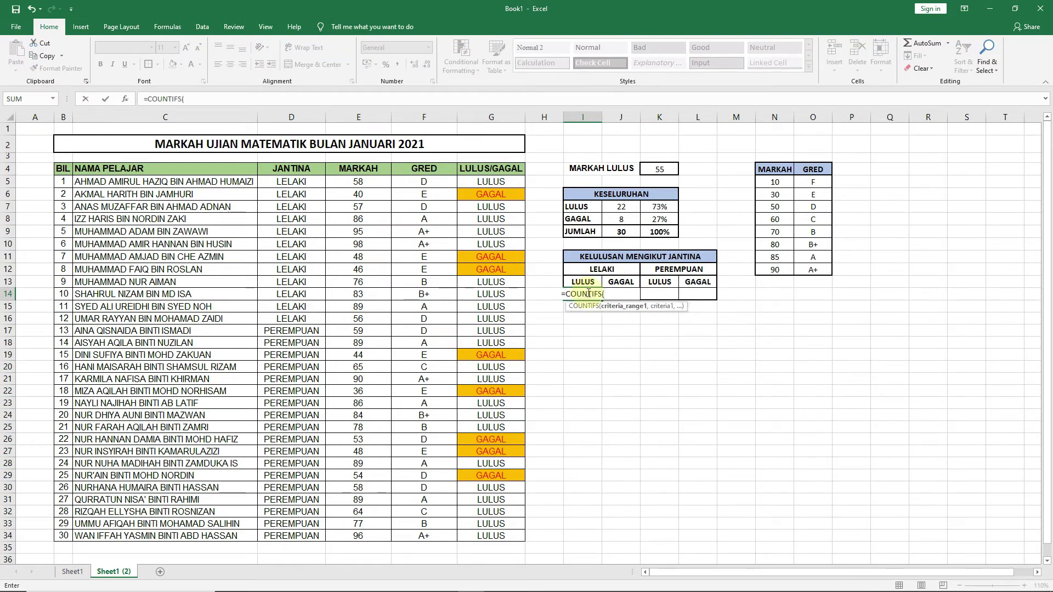
{"action": "left_click", "coordinate": [287, 181]}
{"action": "left_click_drag", "start_coordinate": [287, 182], "coordinate": [301, 534]}
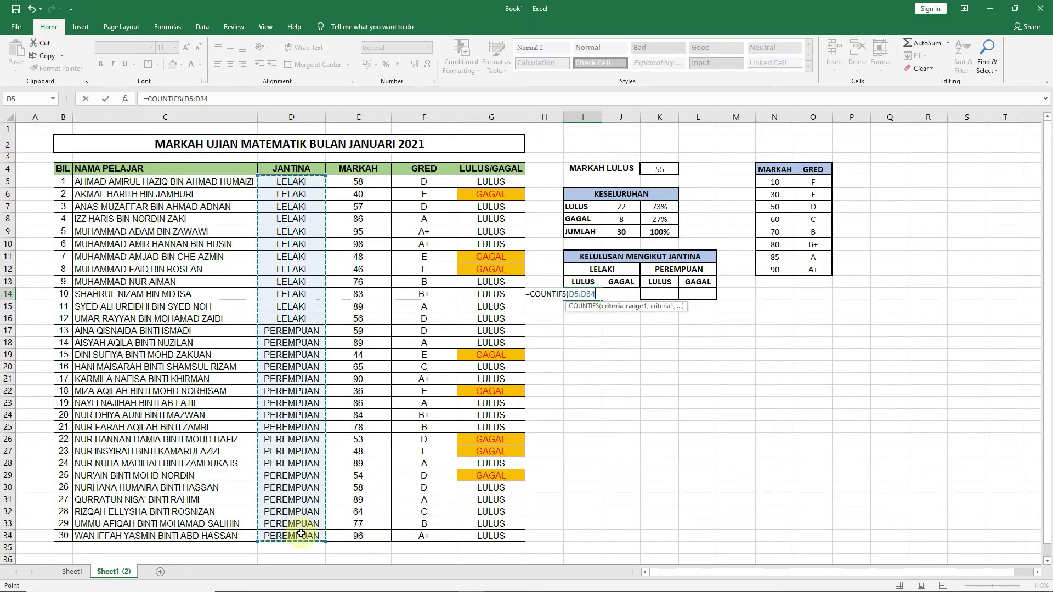
{"action": "key", "text": "F4"}
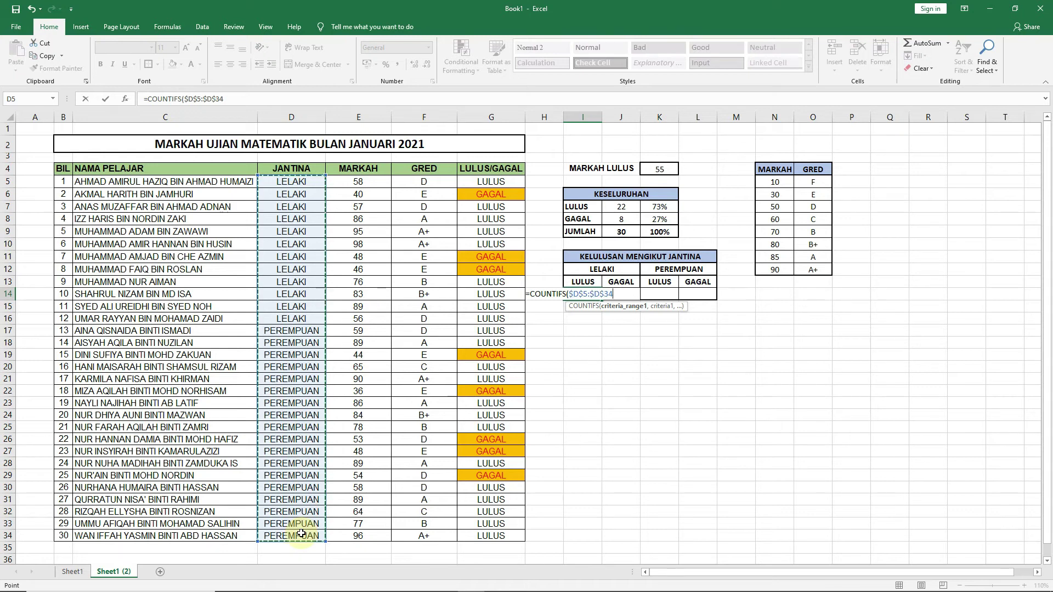
{"action": "type", "text": ","}
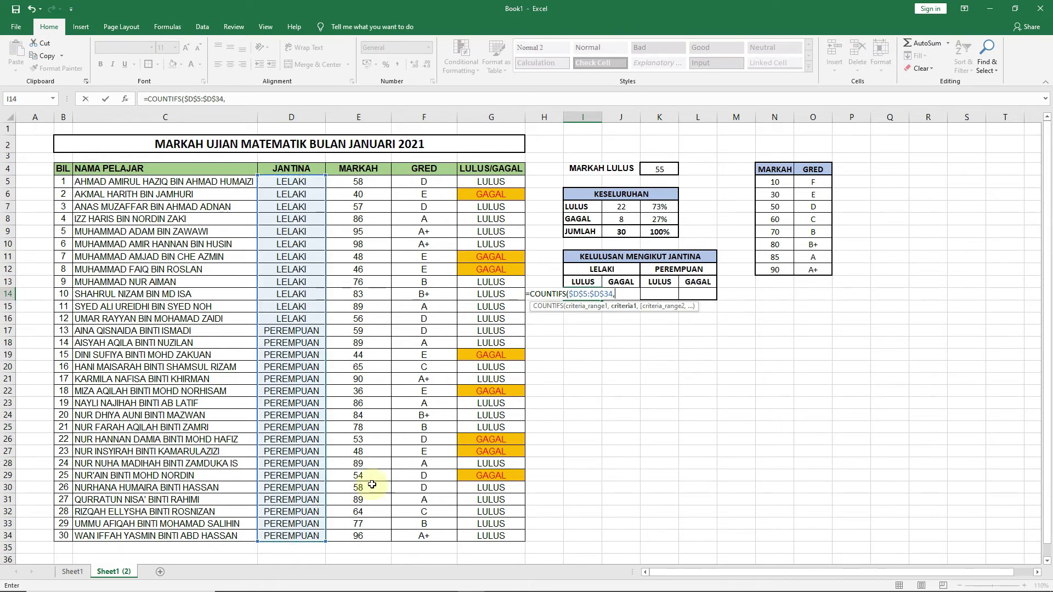
{"action": "left_click", "coordinate": [598, 270]}
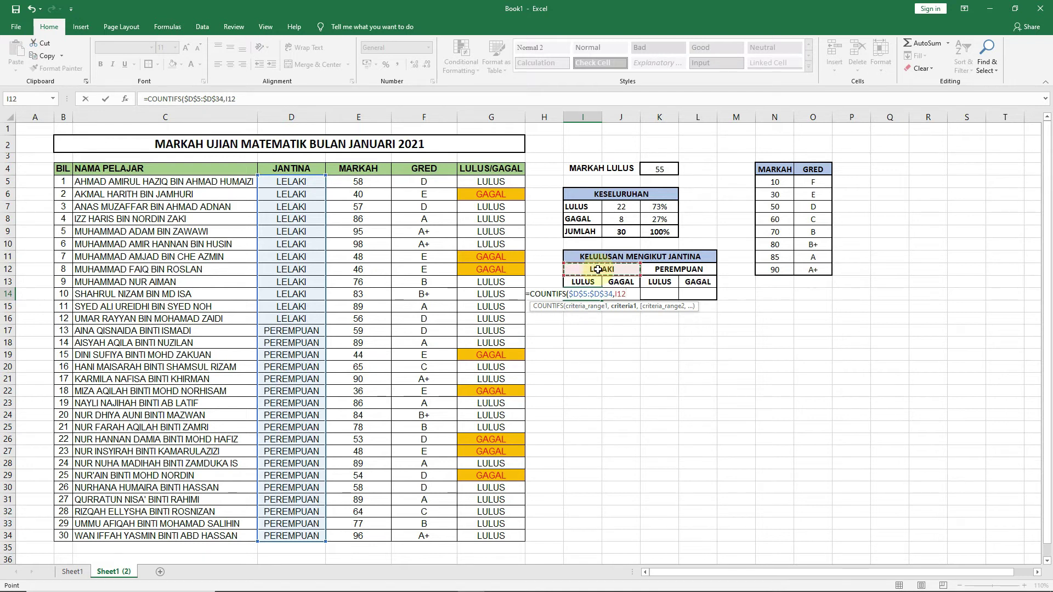
Complete the I14 COUNTIFS formula with the LULUS/GAGAL range locked as $G$5:$G$34 and the LULUS heading I13 as its criterion
{"action": "type", "text": ","}
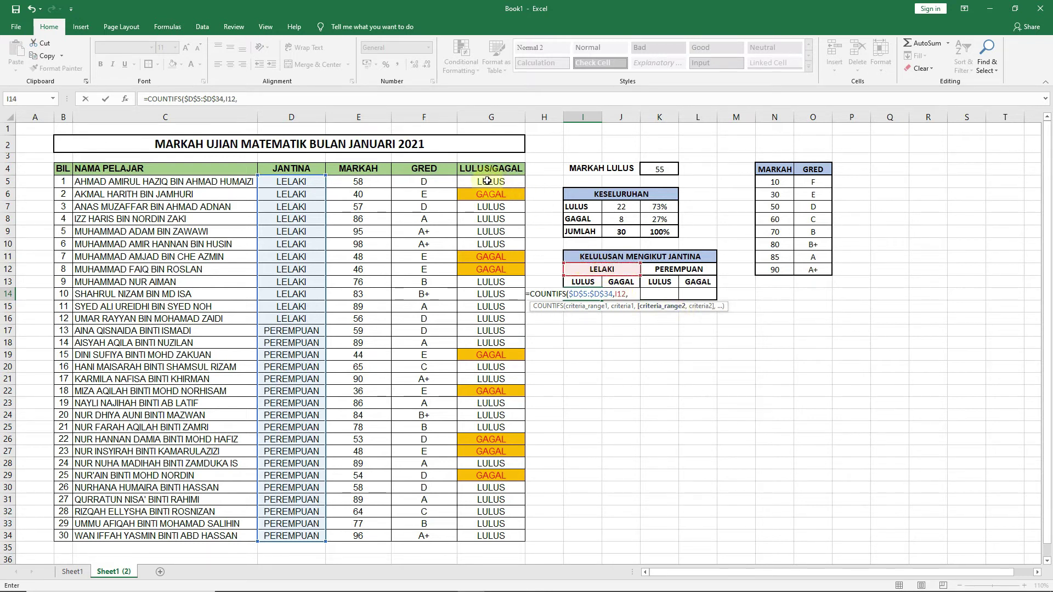
{"action": "left_click_drag", "start_coordinate": [488, 181], "coordinate": [499, 537]}
{"action": "key", "text": "F4"}
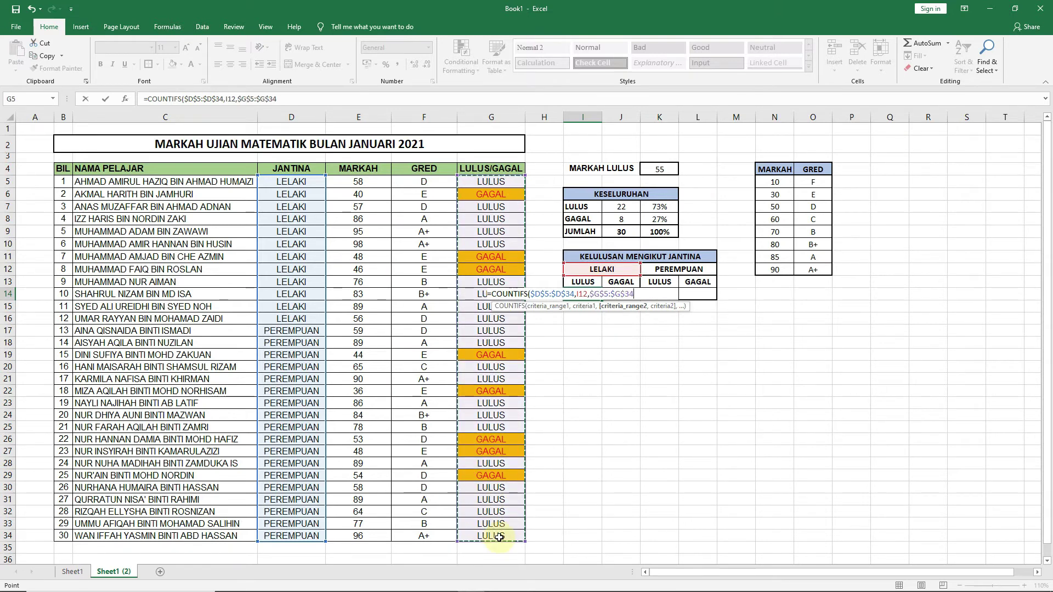
{"action": "type", "text": ","}
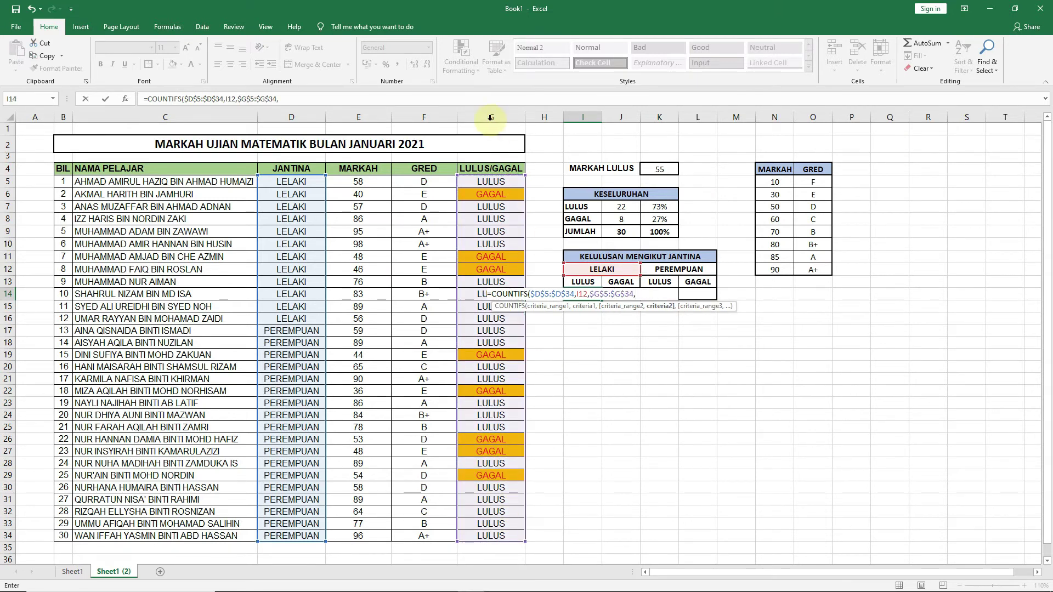
{"action": "left_click", "coordinate": [580, 282]}
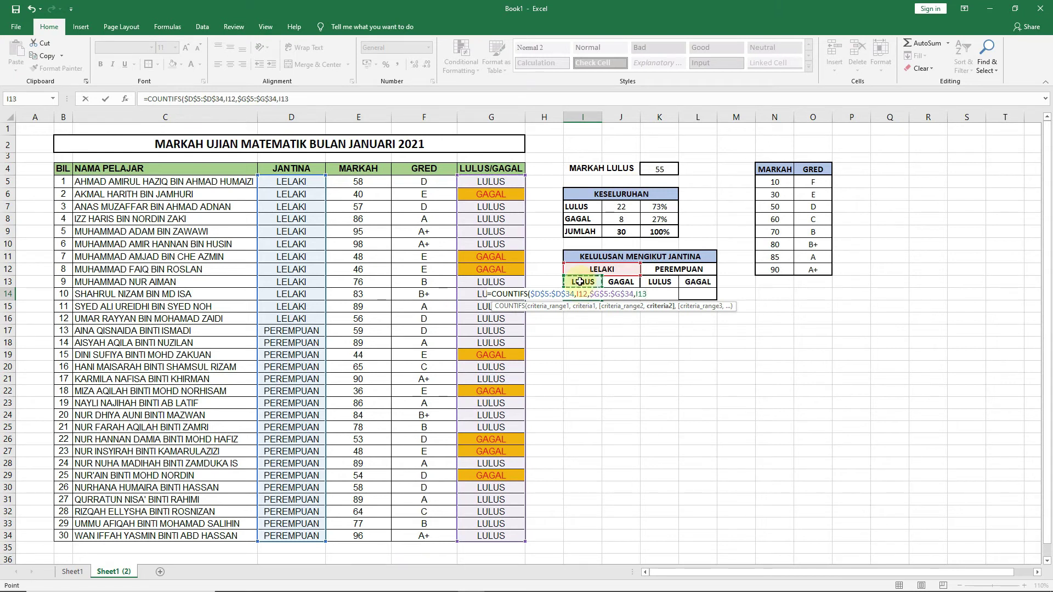
{"action": "type", "text": ")"}
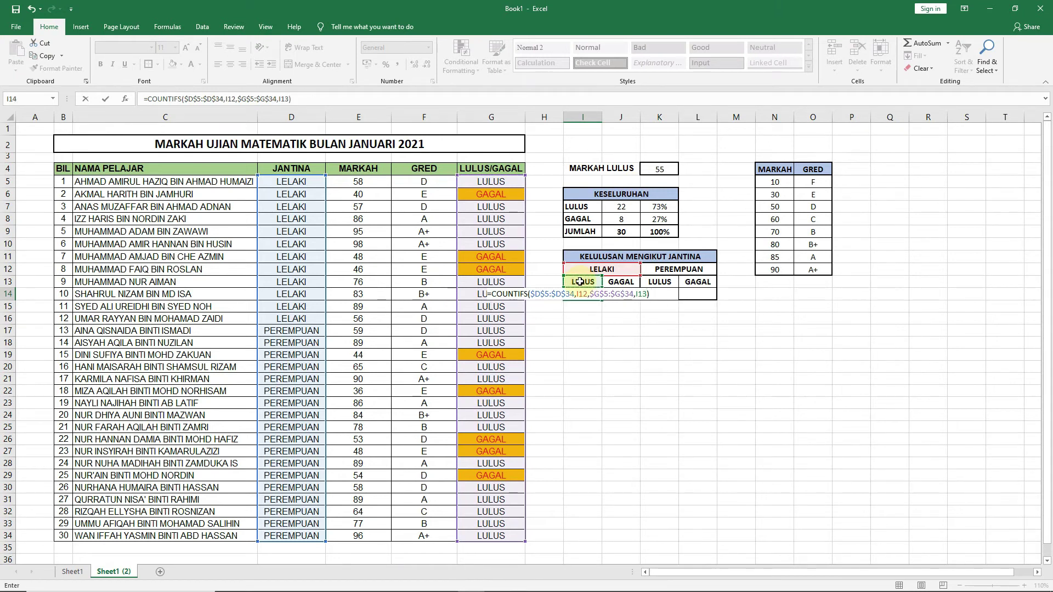
{"action": "key", "text": "Return"}
Review the LELAKI LULUS count in I14 alongside its criteria cells I12 and I13
{"action": "left_click", "coordinate": [580, 295]}
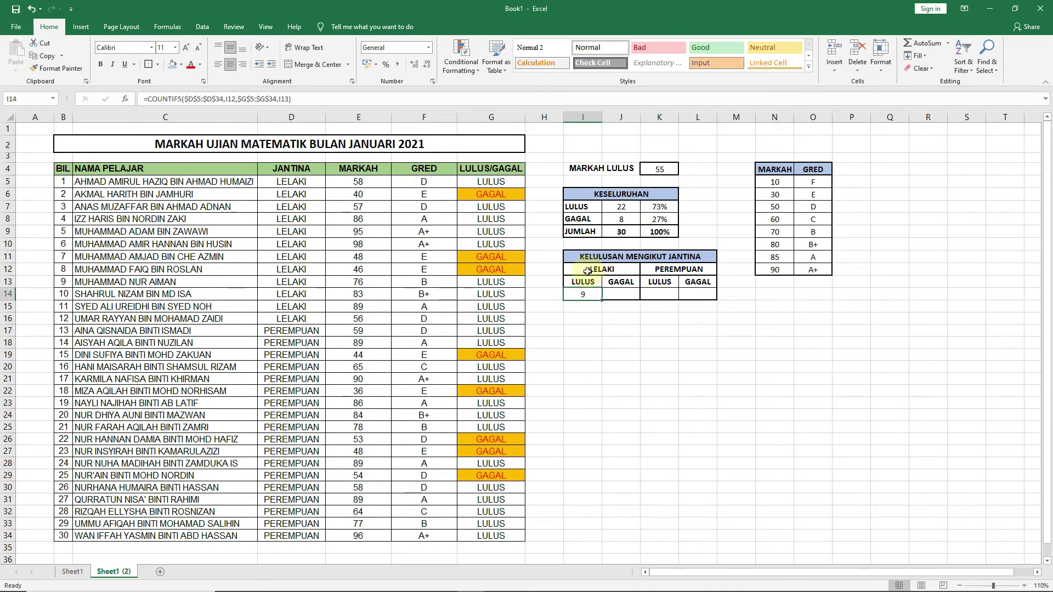
{"action": "left_click", "coordinate": [588, 271]}
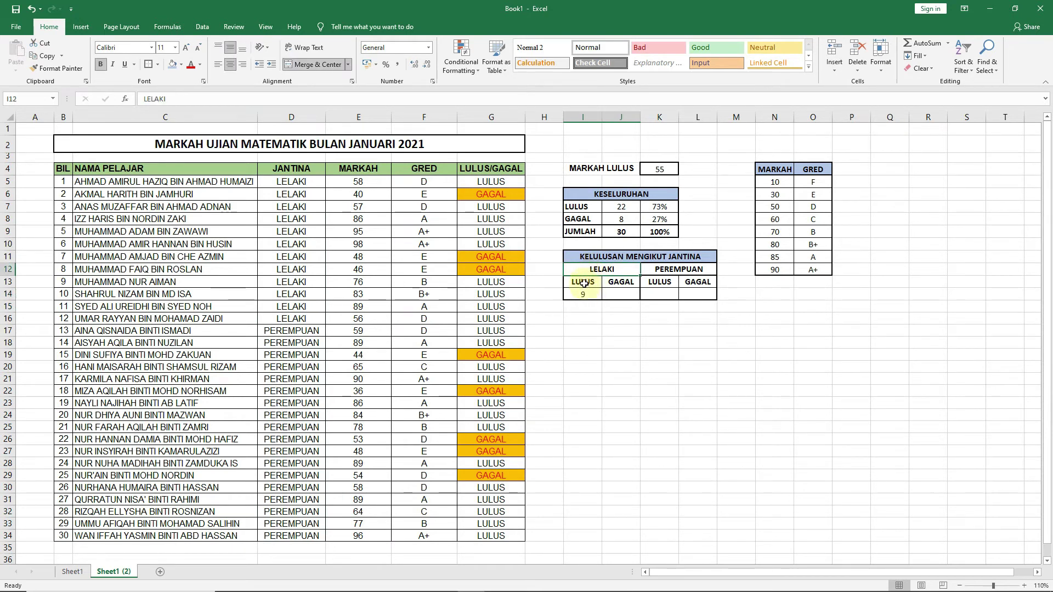
{"action": "left_click", "coordinate": [589, 282]}
{"action": "left_click", "coordinate": [578, 295]}
{"action": "left_click", "coordinate": [617, 294]}
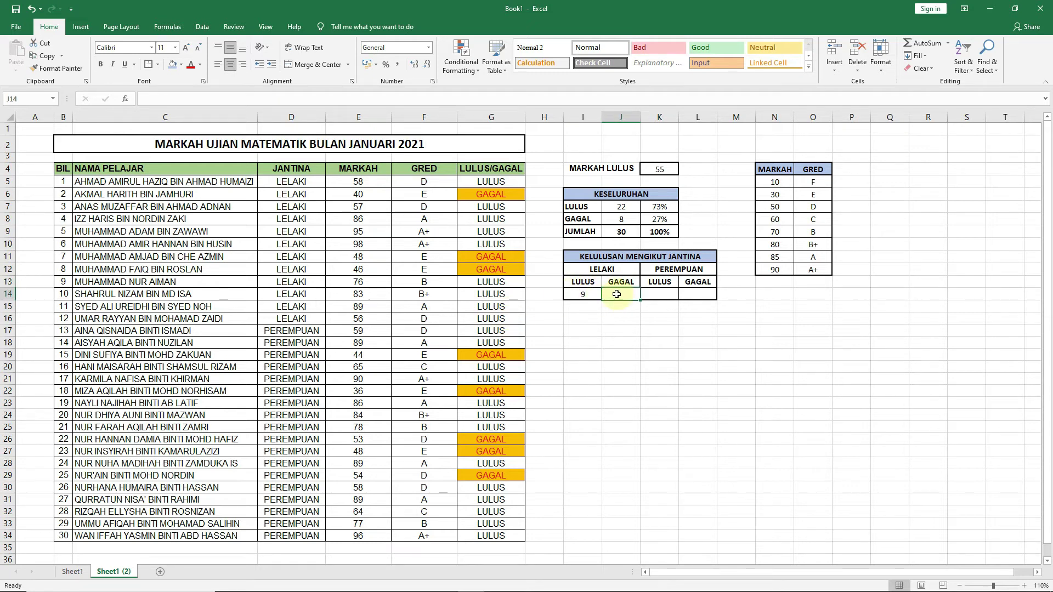
Copy the COUNTIFS formula from I14 to J14, correct its gender criterion to I12, and check it against the LELAKI rows
{"action": "left_click", "coordinate": [580, 295]}
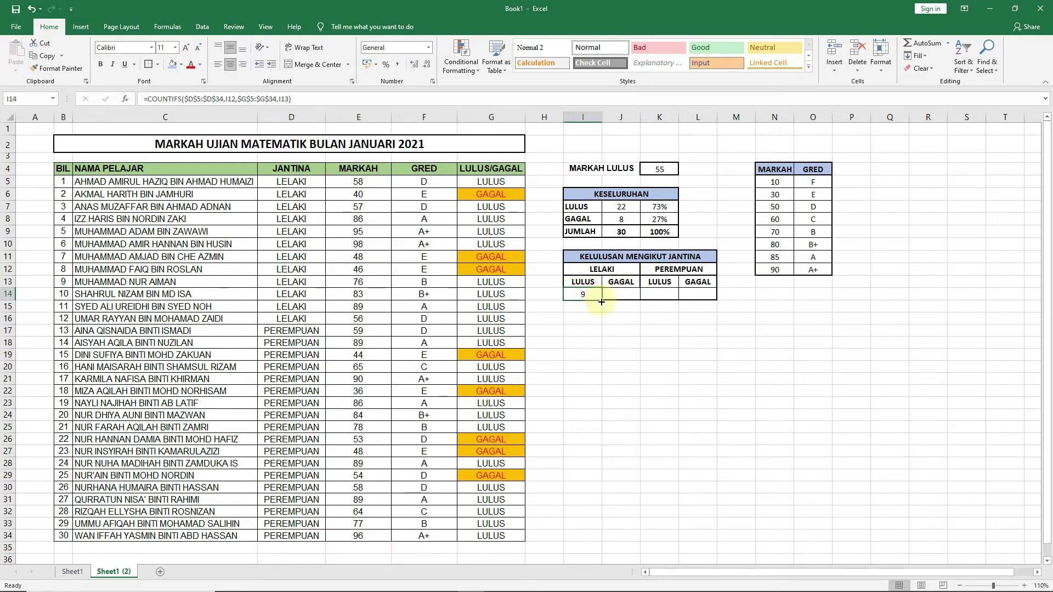
{"action": "left_click_drag", "start_coordinate": [602, 300], "coordinate": [631, 297]}
{"action": "left_click", "coordinate": [628, 295]}
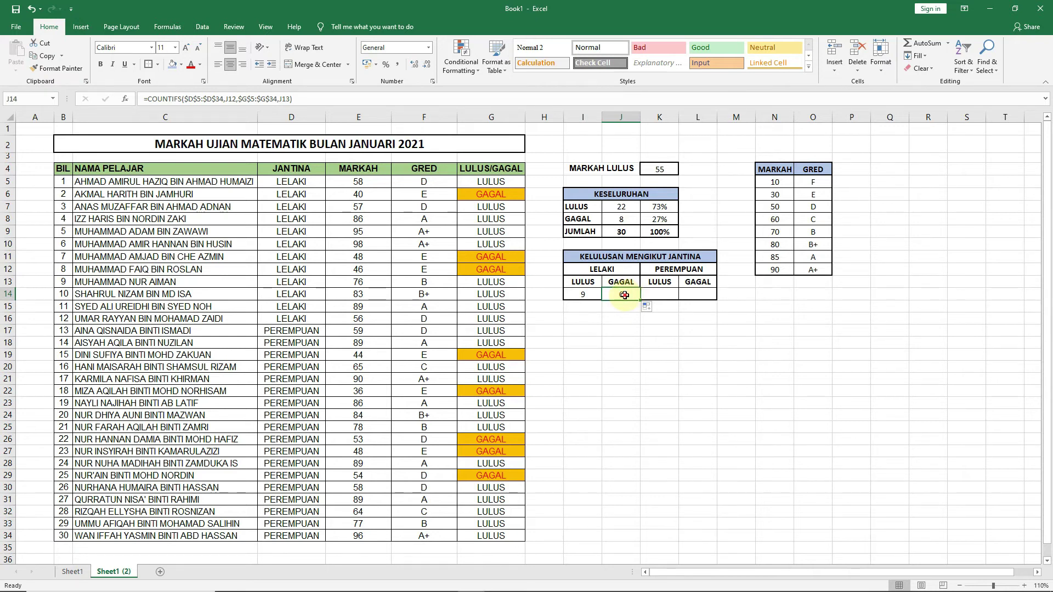
{"action": "double_click", "coordinate": [624, 295]}
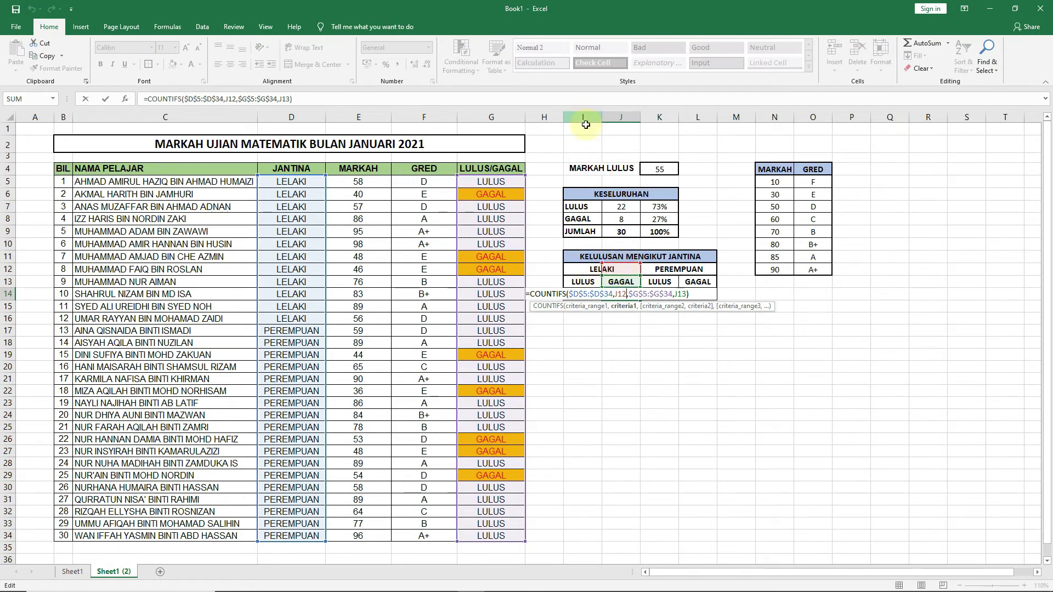
{"action": "left_click", "coordinate": [599, 269]}
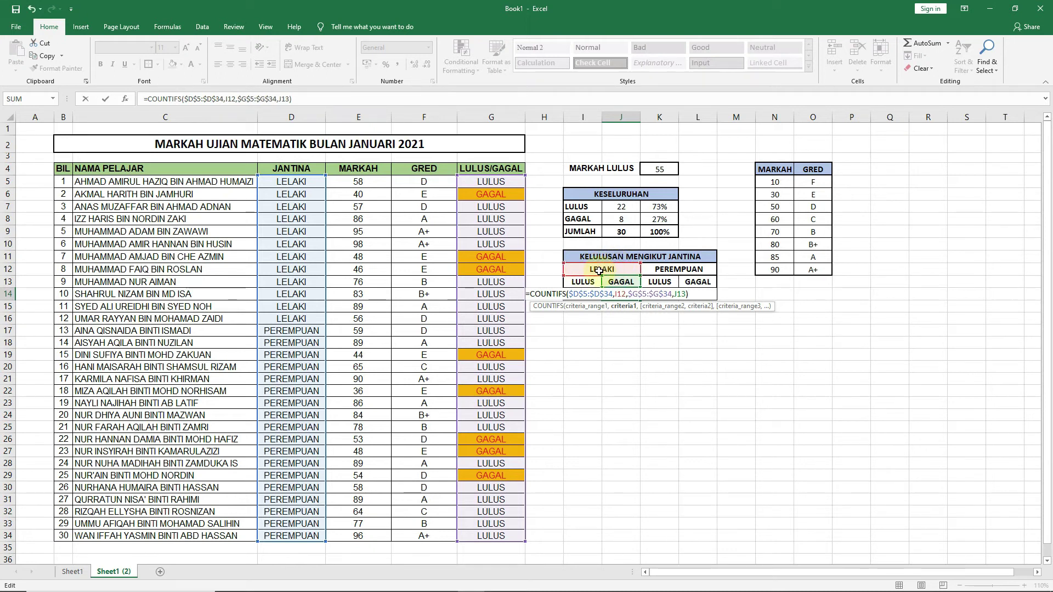
{"action": "key", "text": "Return"}
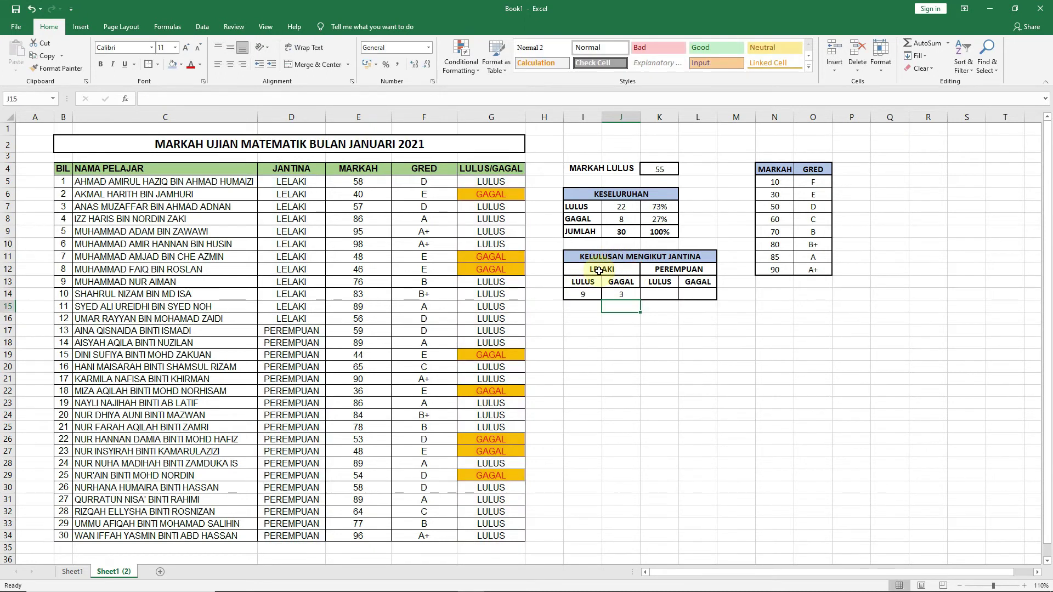
{"action": "left_click", "coordinate": [618, 295]}
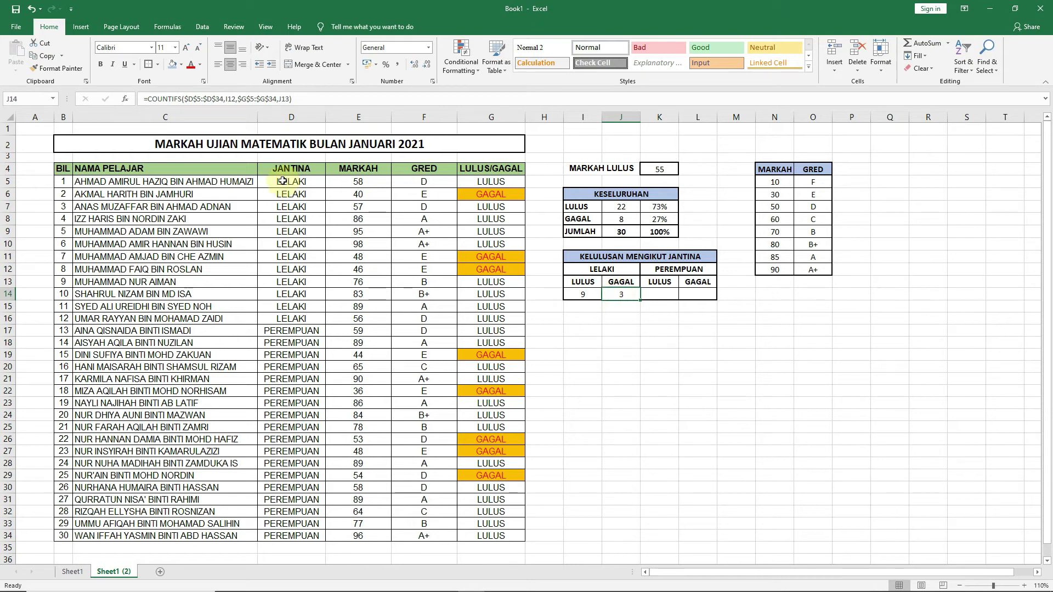
{"action": "left_click_drag", "start_coordinate": [277, 181], "coordinate": [501, 319]}
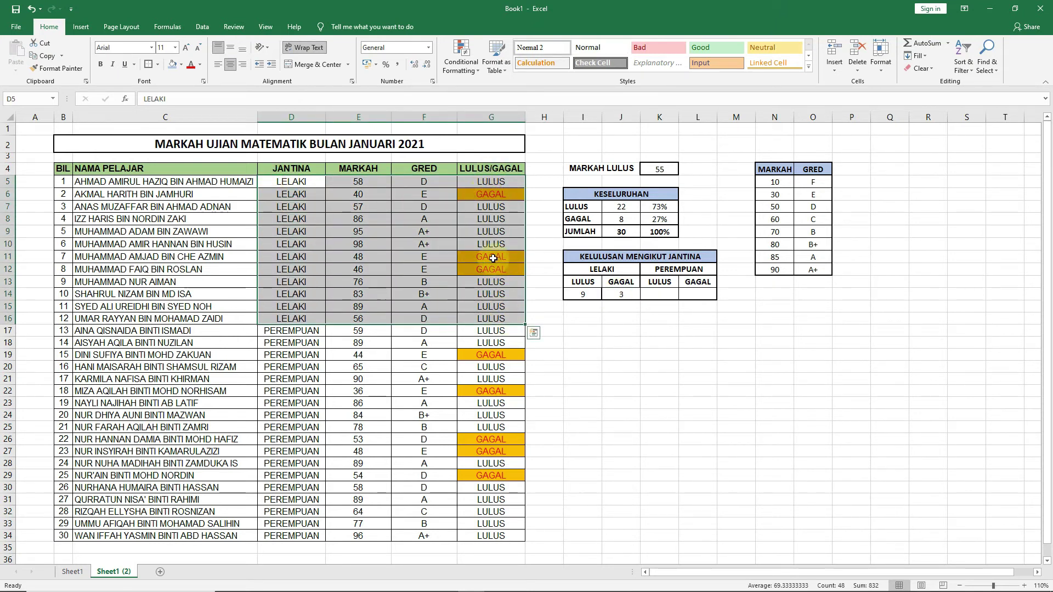
Fill the J14 formula across to K14:L14 and set K14's gender criterion to the PEREMPUAN heading K12, verifying the criterion in L14
{"action": "left_click", "coordinate": [618, 296]}
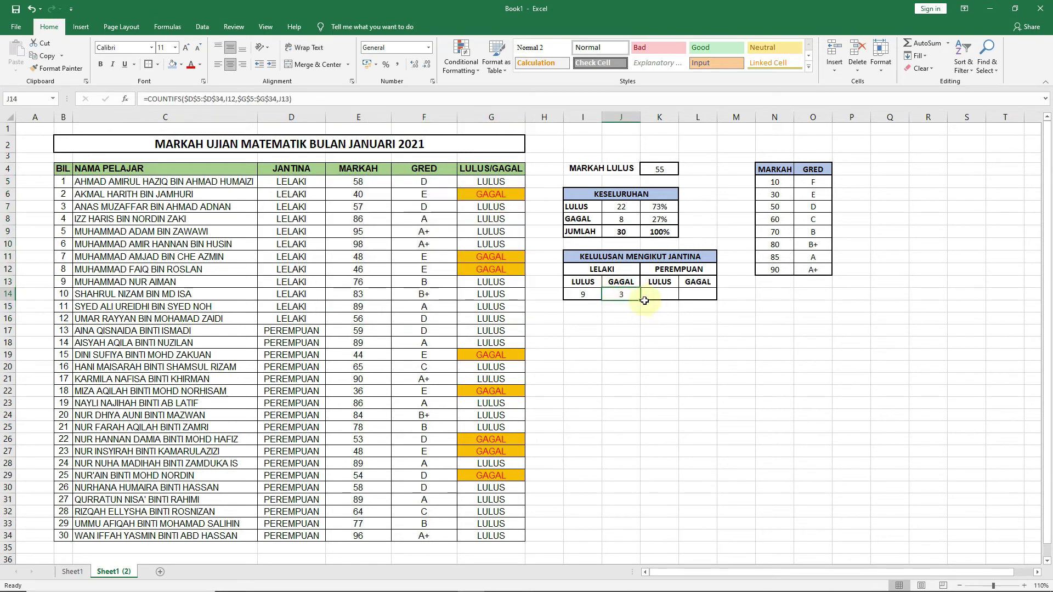
{"action": "left_click_drag", "start_coordinate": [641, 300], "coordinate": [702, 297]}
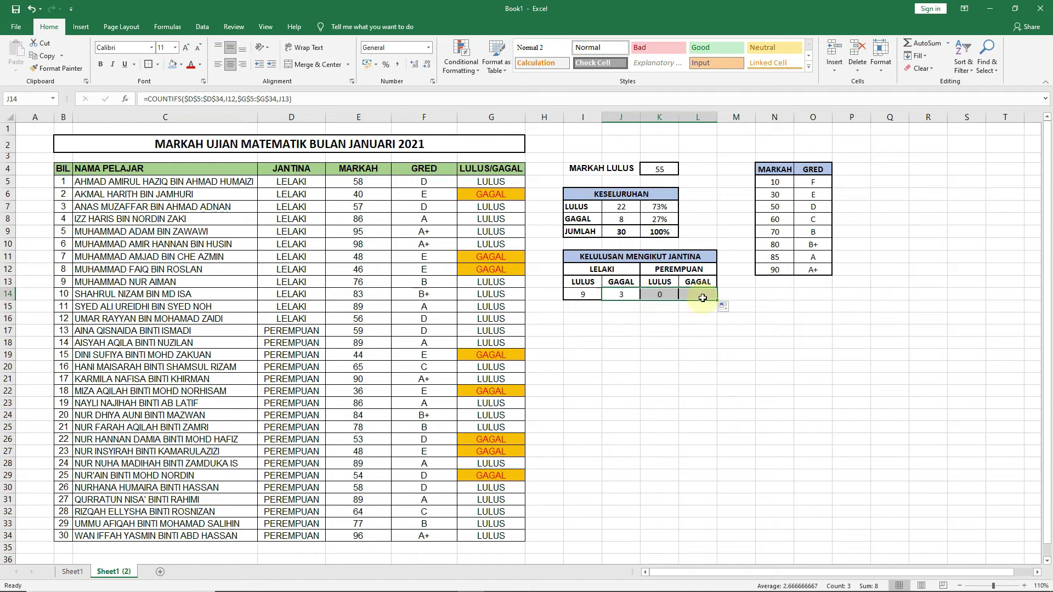
{"action": "double_click", "coordinate": [661, 294]}
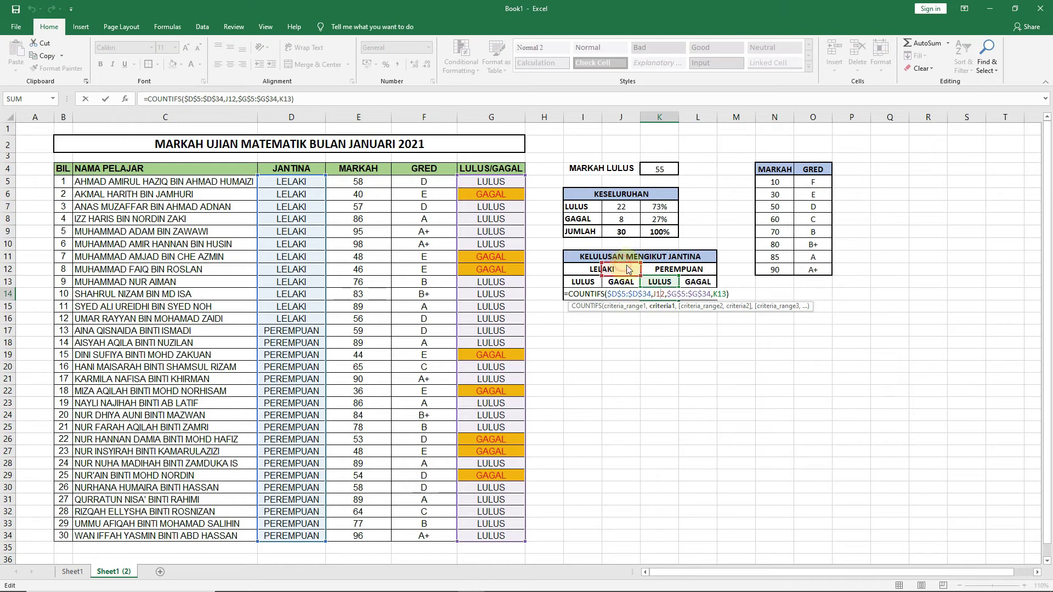
{"action": "left_click", "coordinate": [661, 267]}
{"action": "key", "text": "Return"}
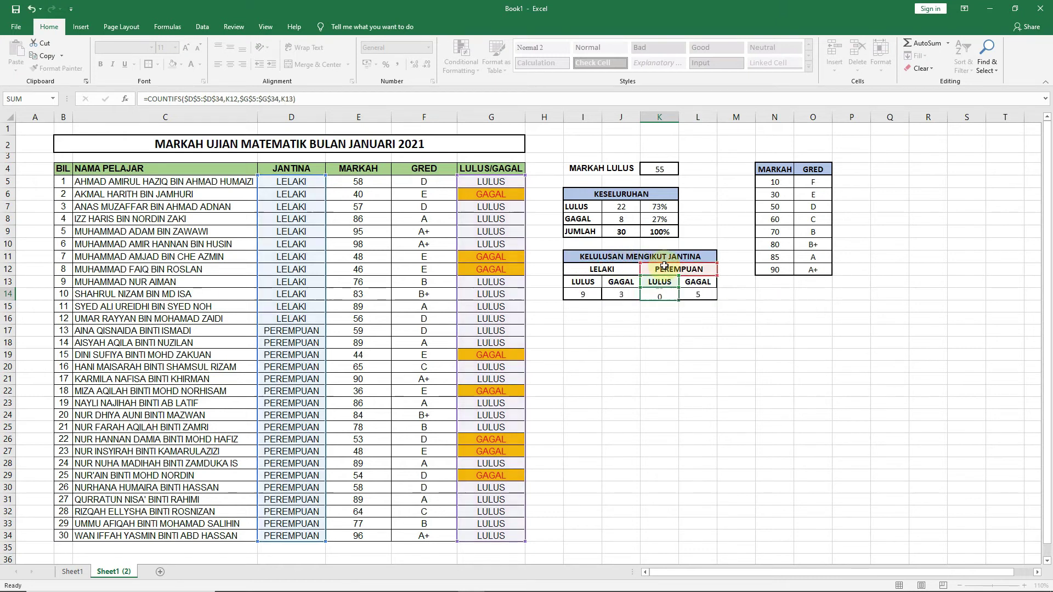
{"action": "double_click", "coordinate": [698, 295]}
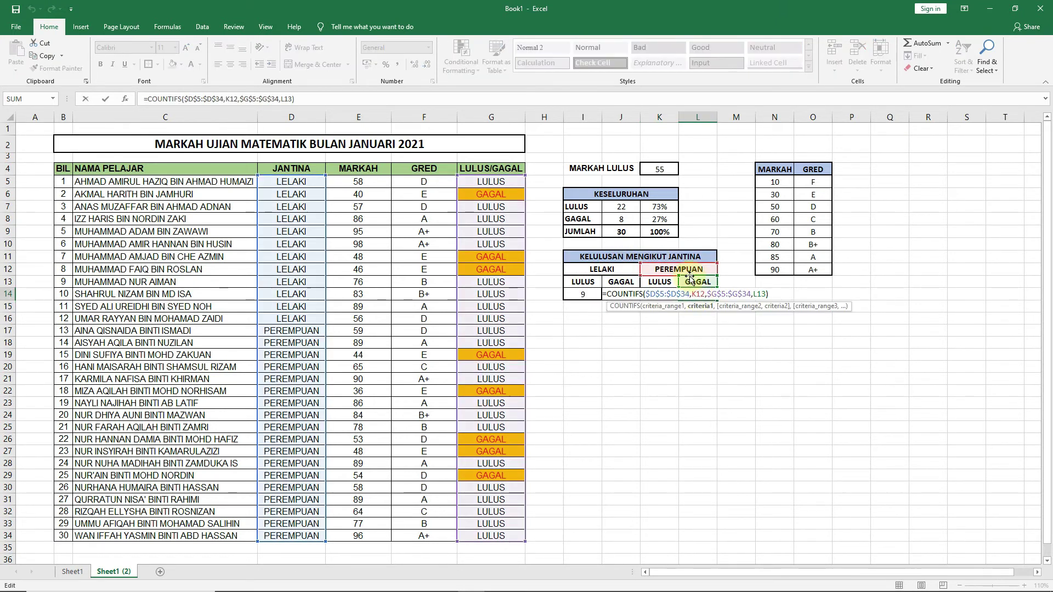
{"action": "key", "text": "Return"}
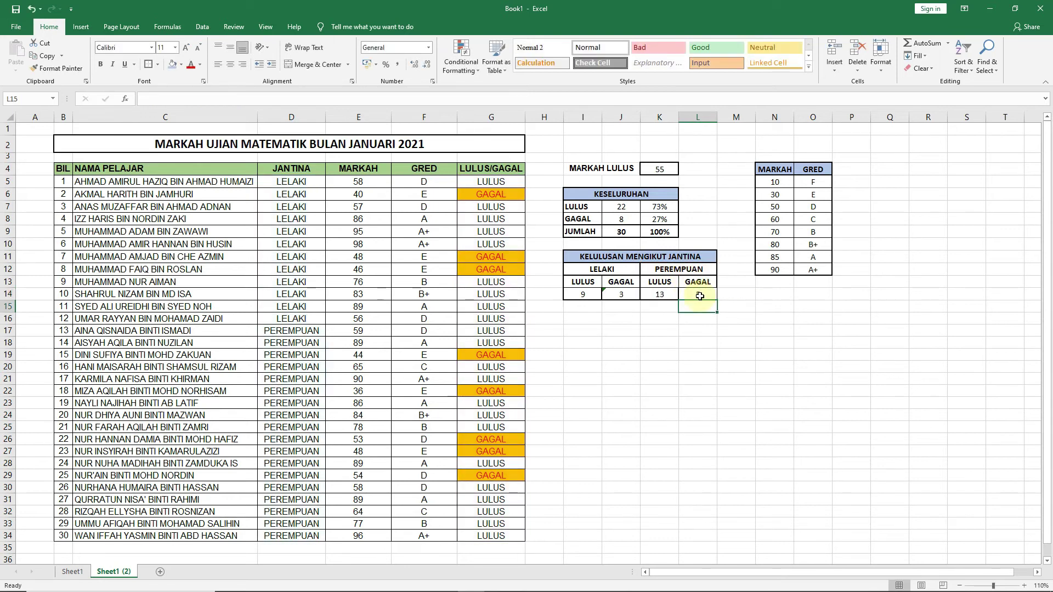
Check the sum of the gender counts in I14:L14 and clear the PEREMPUAN LULUS count in K14
{"action": "left_click_drag", "start_coordinate": [582, 295], "coordinate": [691, 292]}
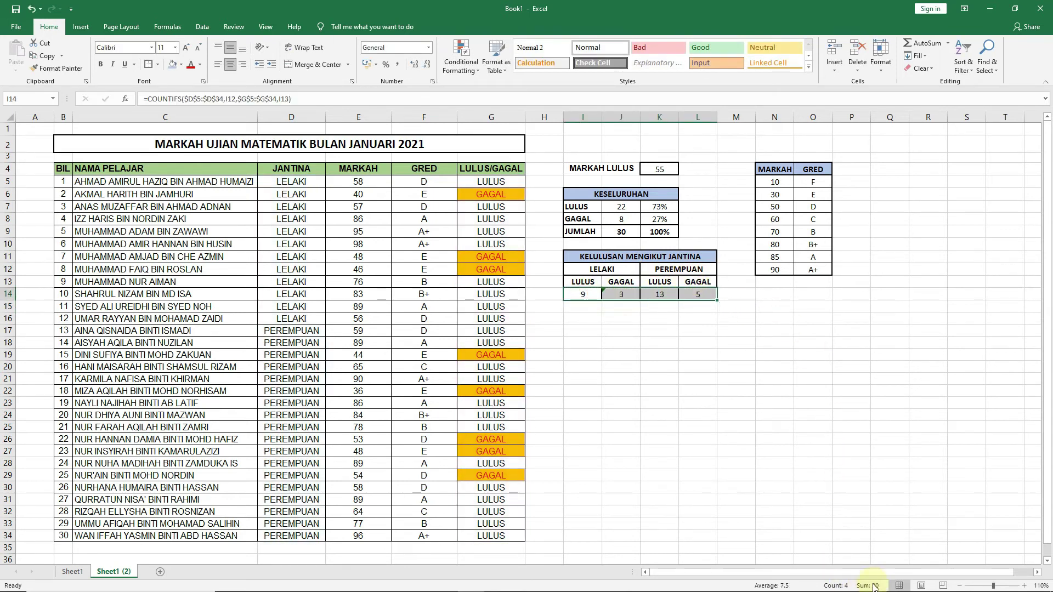
{"action": "left_click", "coordinate": [615, 294]}
{"action": "left_click", "coordinate": [658, 295]}
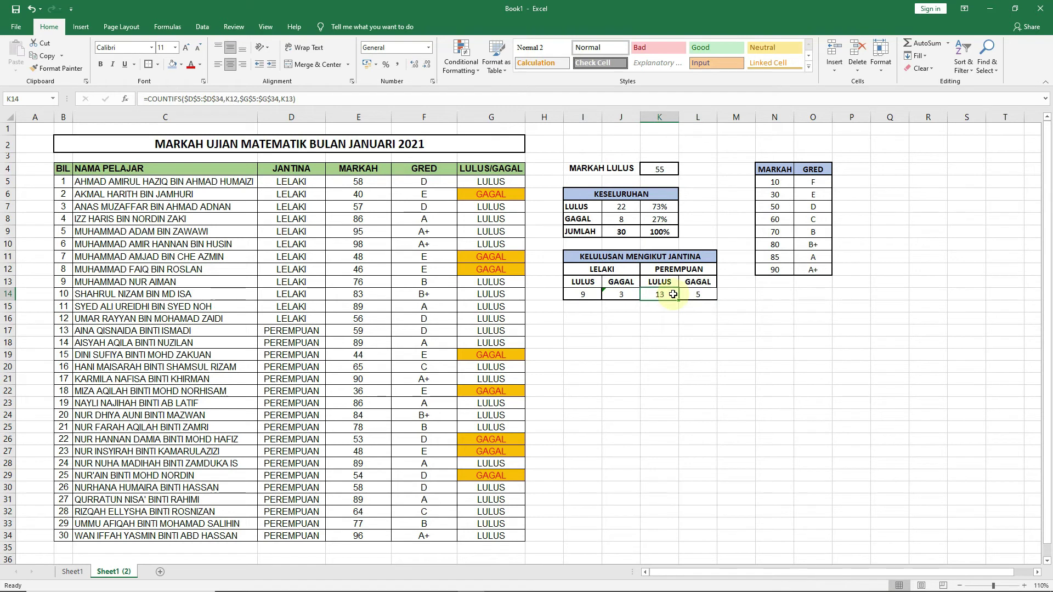
{"action": "key", "text": "Delete"}
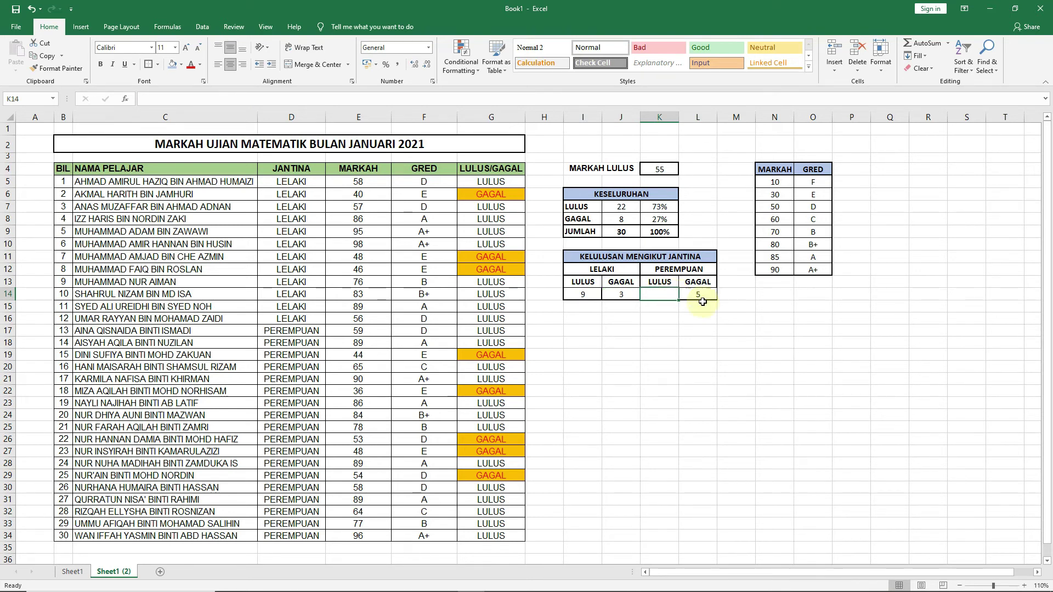
Clear L14 and begin a COUNTIFS formula in K14 that matches $D$5:$D$34 with the PEREMPUAN heading K12
{"action": "left_click", "coordinate": [696, 295]}
{"action": "key", "text": "Delete"}
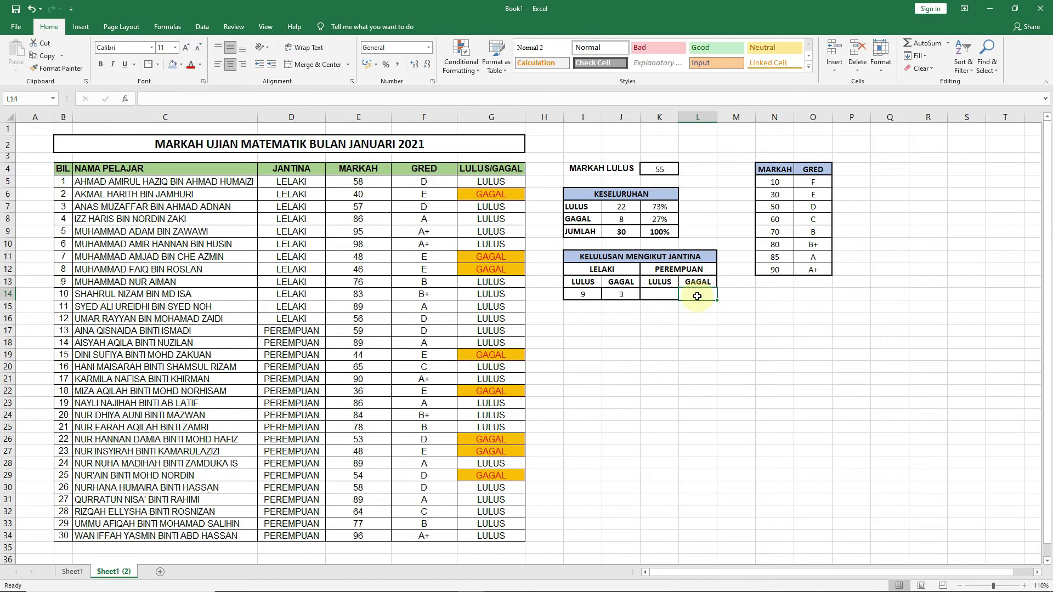
{"action": "left_click", "coordinate": [660, 296]}
{"action": "type", "text": "="}
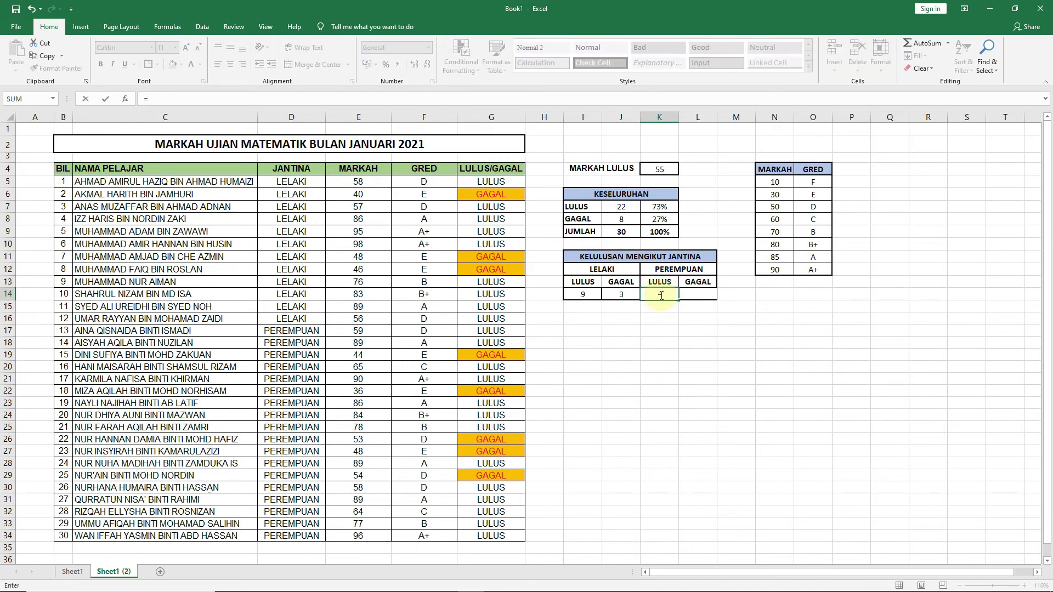
{"action": "type", "text": "COUNTIFGS"}
{"action": "key", "text": "BackSpace"}
{"action": "type", "text": "S"}
{"action": "key", "text": "BackSpace"}
{"action": "type", "text": "("}
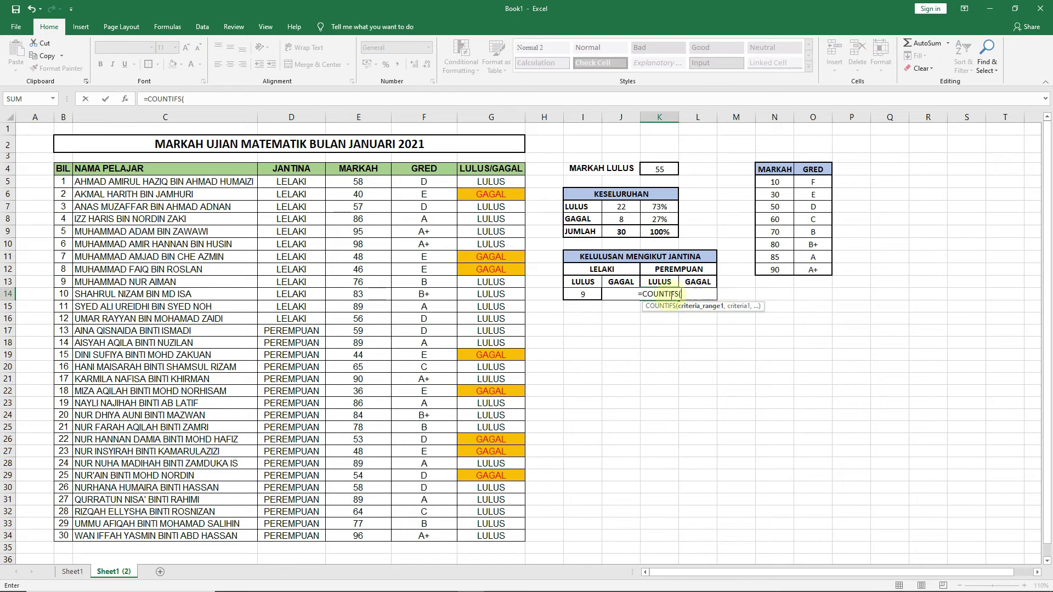
{"action": "left_click_drag", "start_coordinate": [297, 188], "coordinate": [308, 530]}
{"action": "key", "text": "F4"}
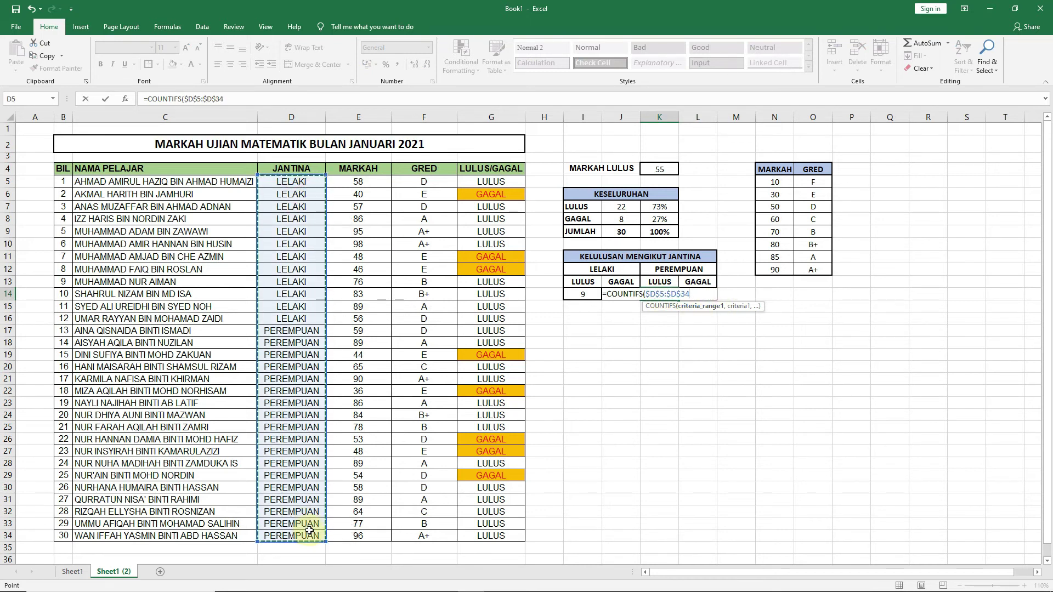
{"action": "type", "text": ","}
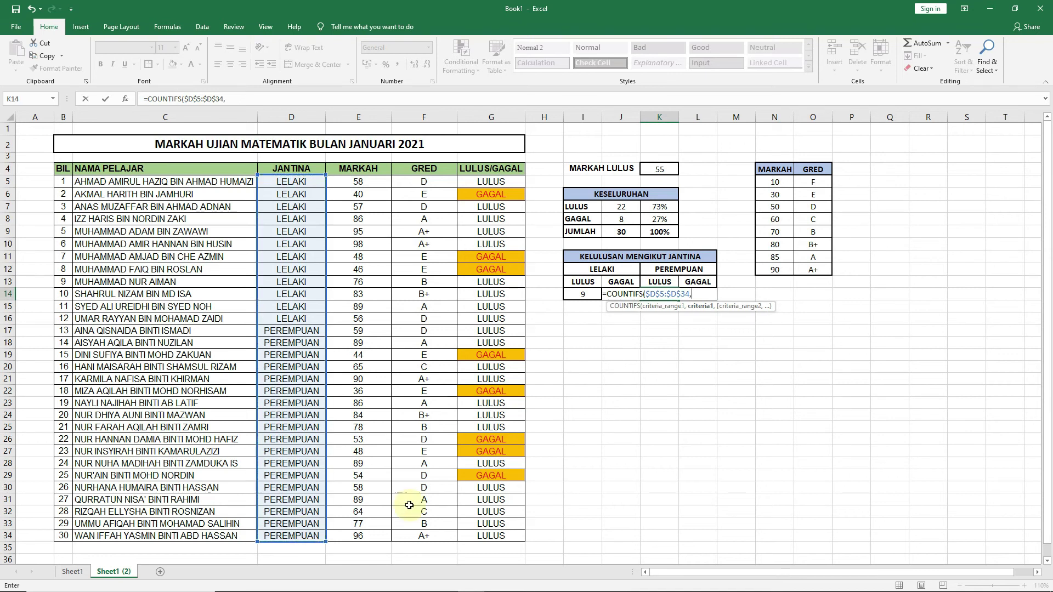
{"action": "left_click", "coordinate": [664, 269]}
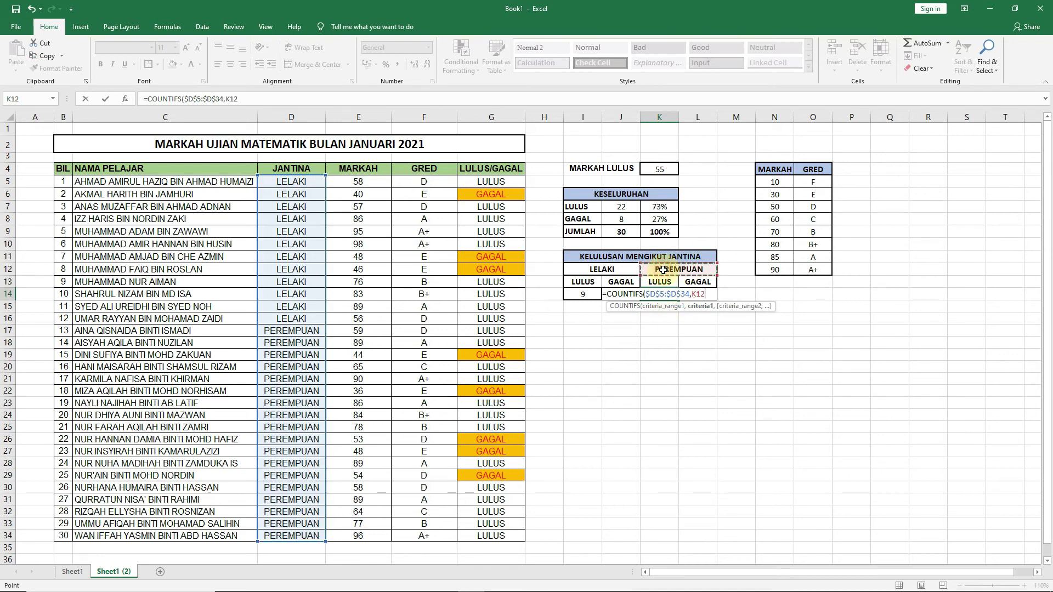
{"action": "type", "text": ","}
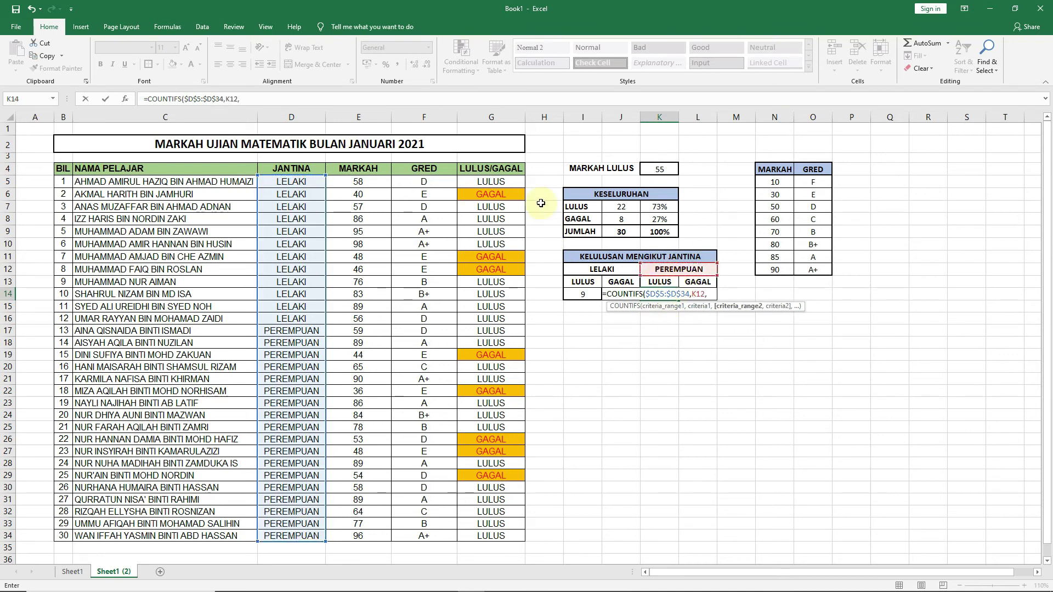
Complete the K14 formula with $G$5:$G$34 as the second criteria range and K13 as its criterion
{"action": "left_click_drag", "start_coordinate": [491, 182], "coordinate": [493, 537]}
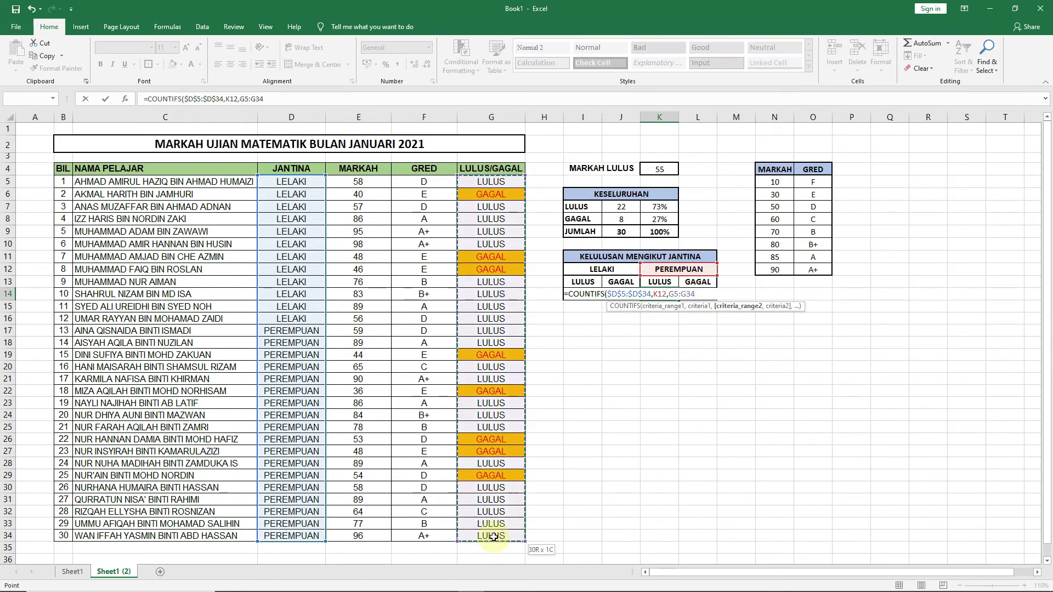
{"action": "key", "text": "F4"}
{"action": "type", "text": ","}
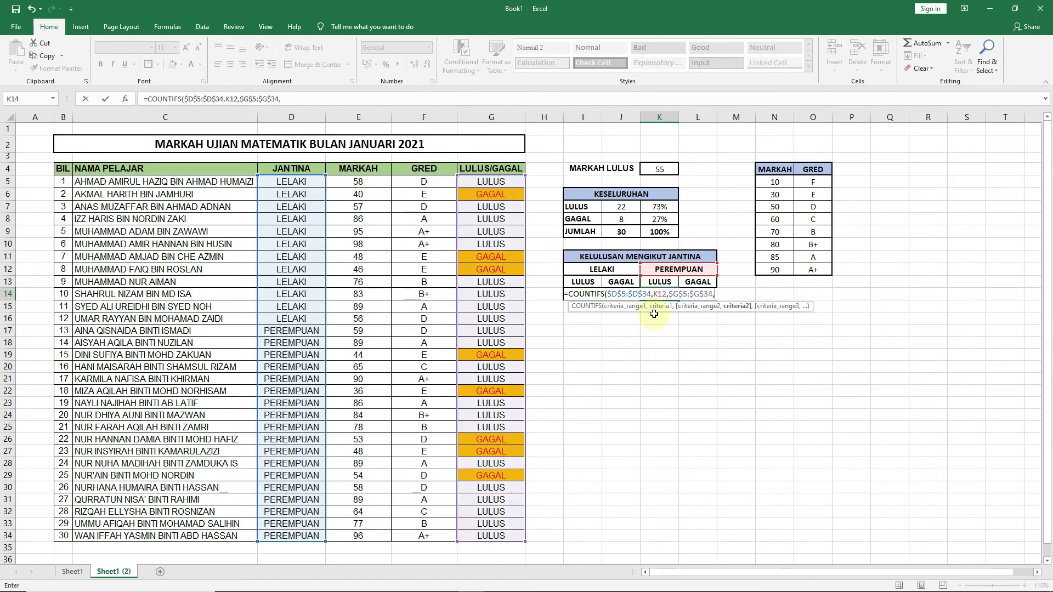
{"action": "left_click", "coordinate": [658, 282]}
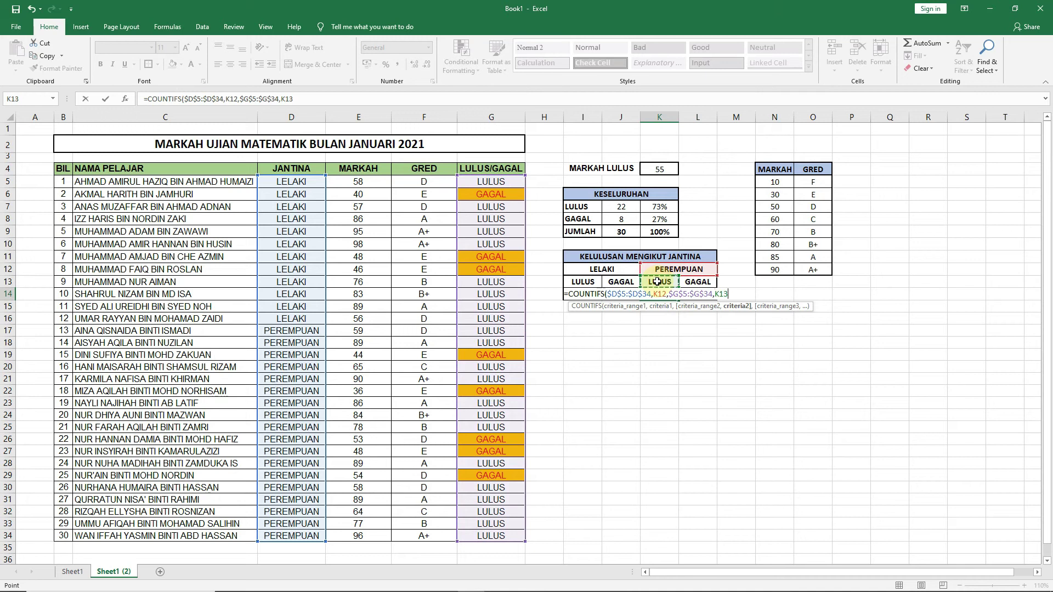
{"action": "type", "text": ")"}
{"action": "key", "text": "ctrl+Return"}
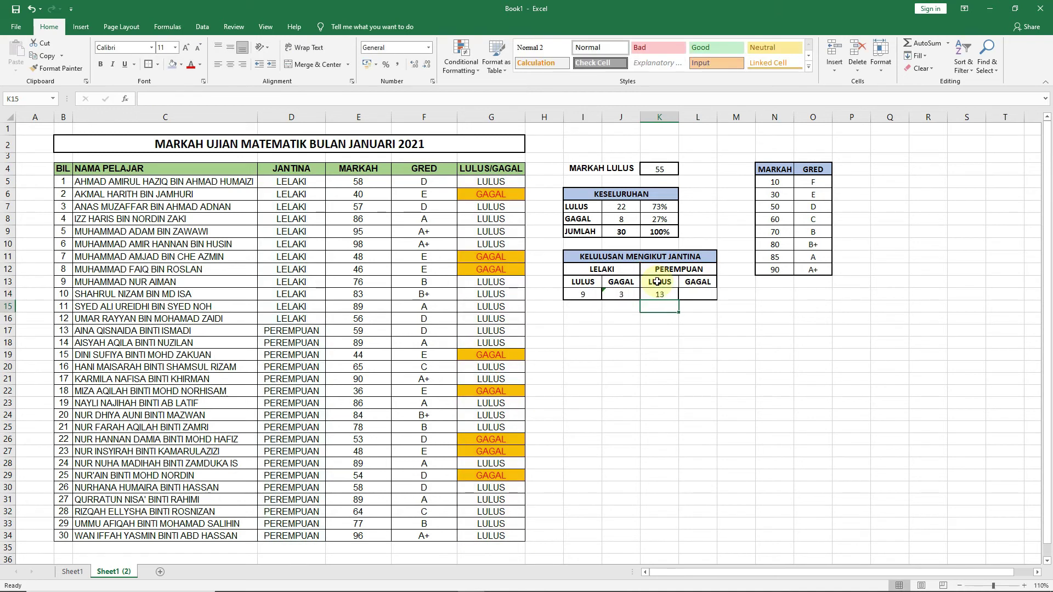
Begin a COUNTIFS formula in L14 that matches $D$5:$D$34 with the PEREMPUAN heading K12
{"action": "left_click", "coordinate": [696, 295]}
{"action": "type", "text": "="}
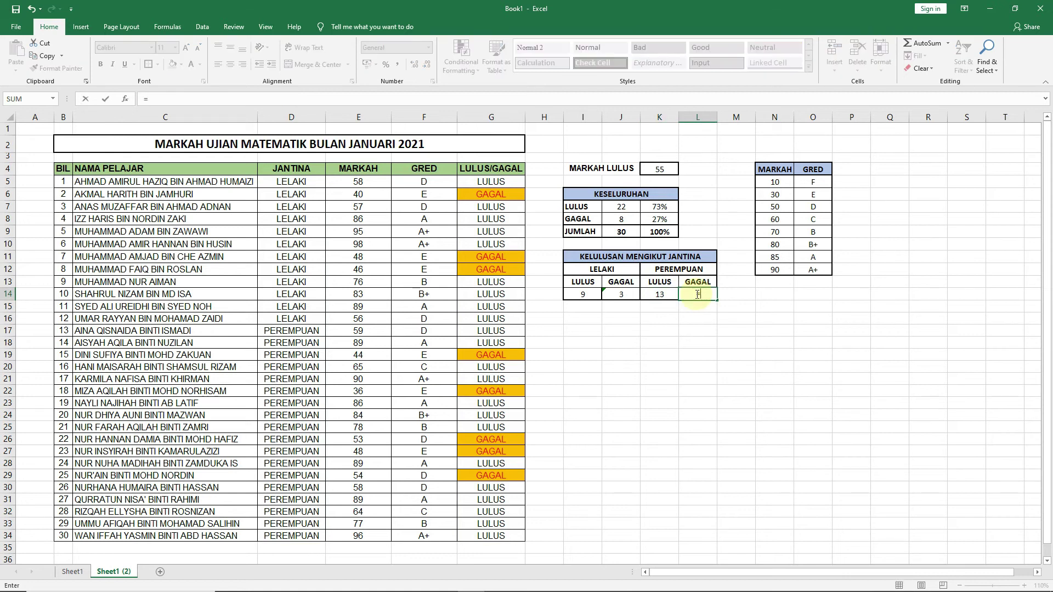
{"action": "type", "text": "COUNTIFD"}
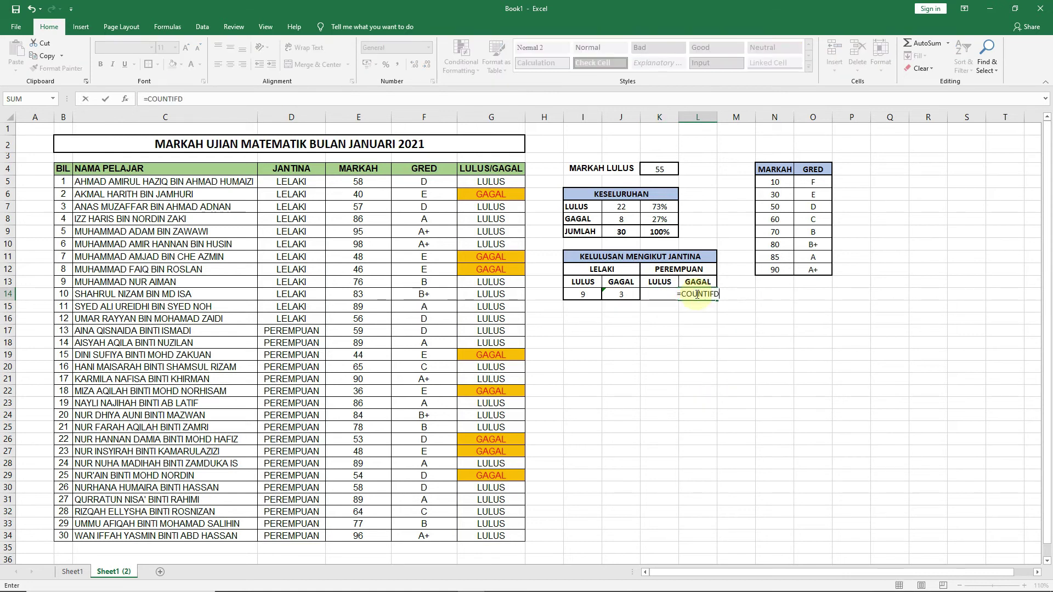
{"action": "key", "text": "BackSpace"}
{"action": "type", "text": "S"}
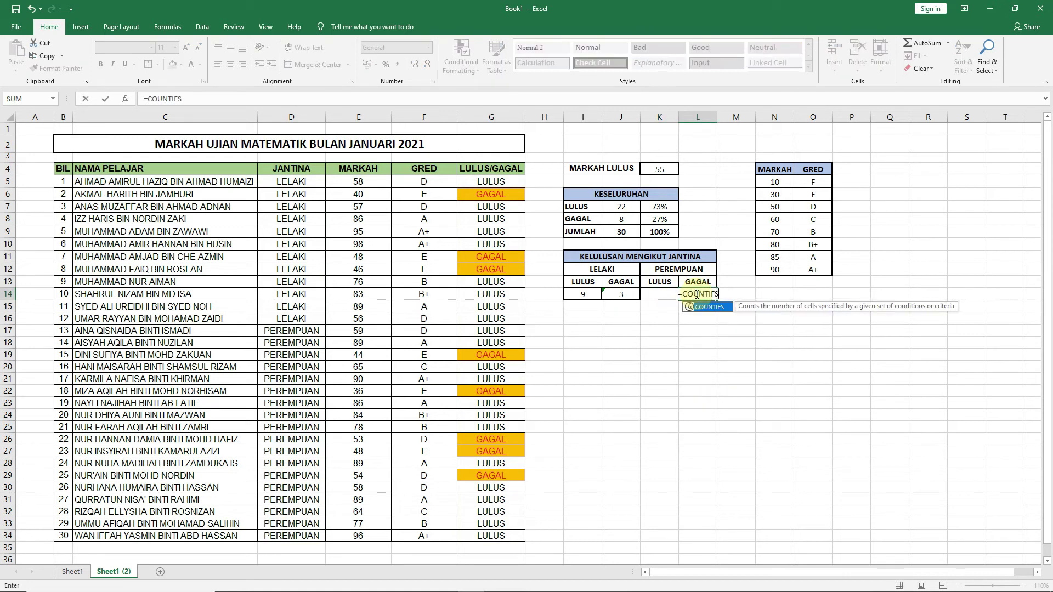
{"action": "type", "text": "("}
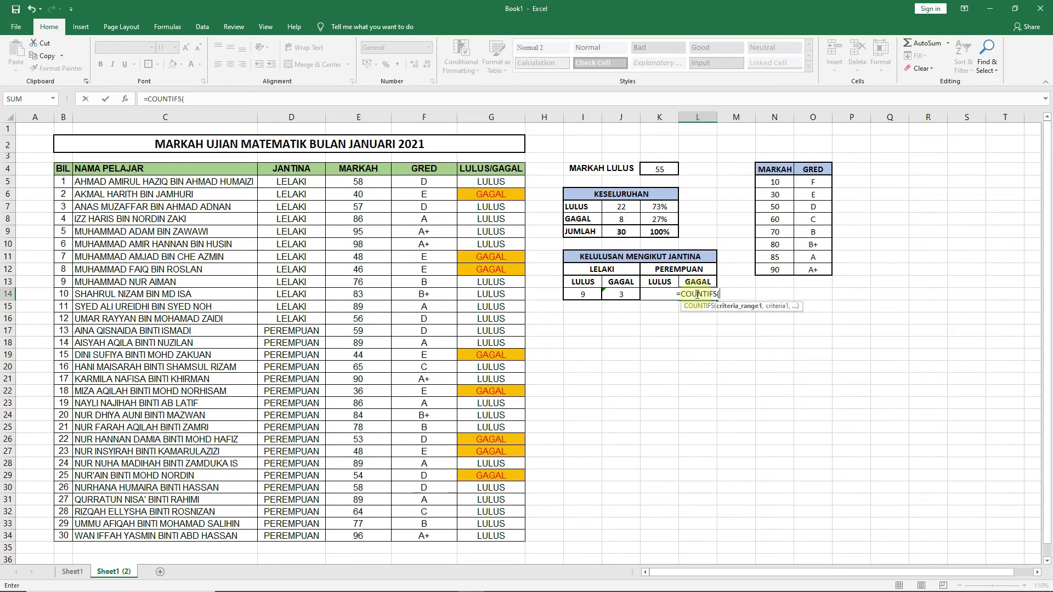
{"action": "left_click", "coordinate": [280, 183]}
{"action": "left_click_drag", "start_coordinate": [280, 182], "coordinate": [305, 537]}
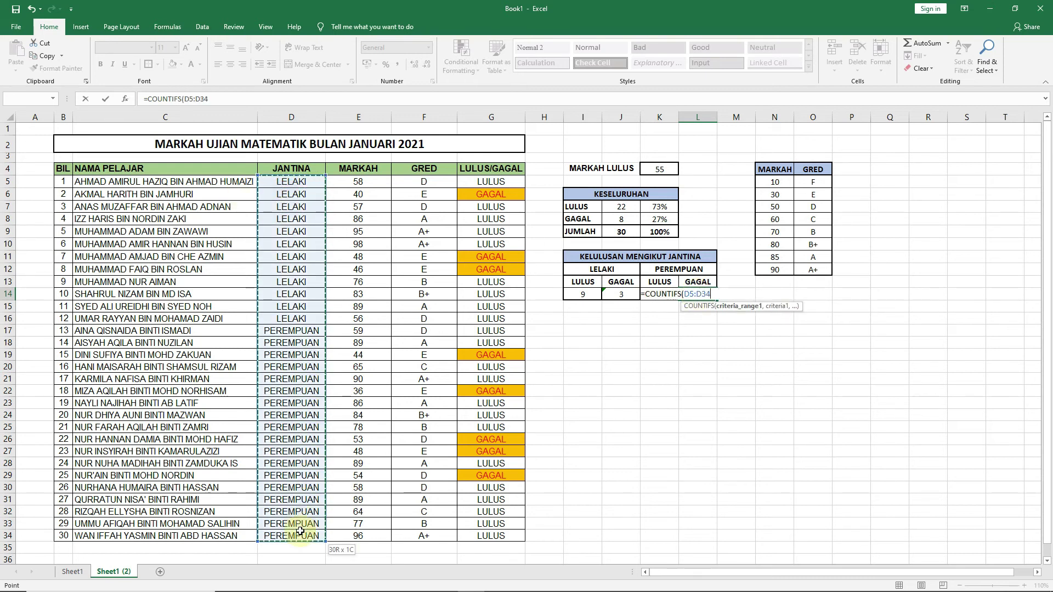
{"action": "key", "text": "F4"}
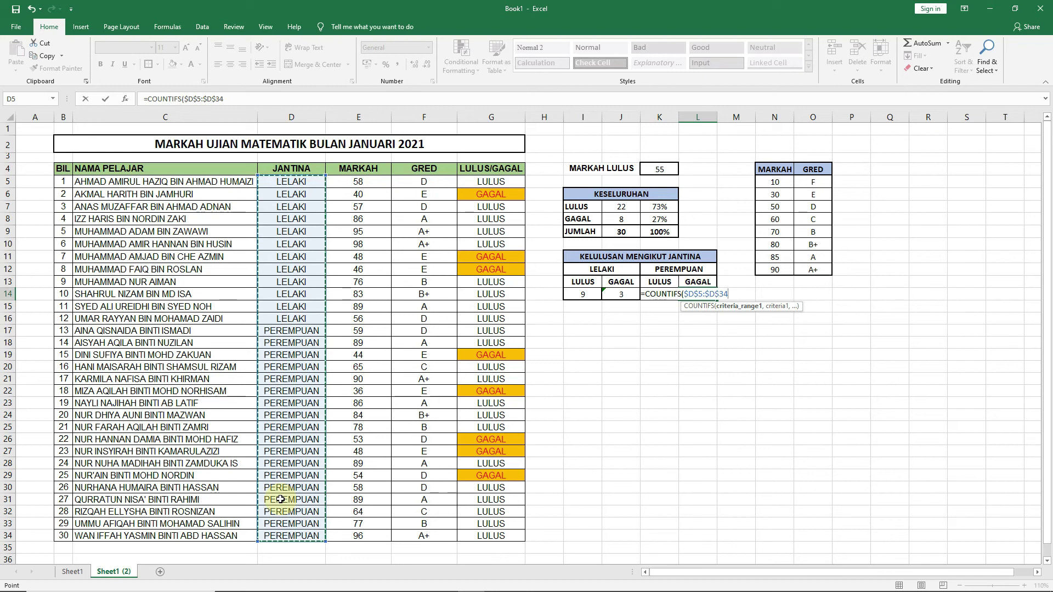
{"action": "type", "text": ","}
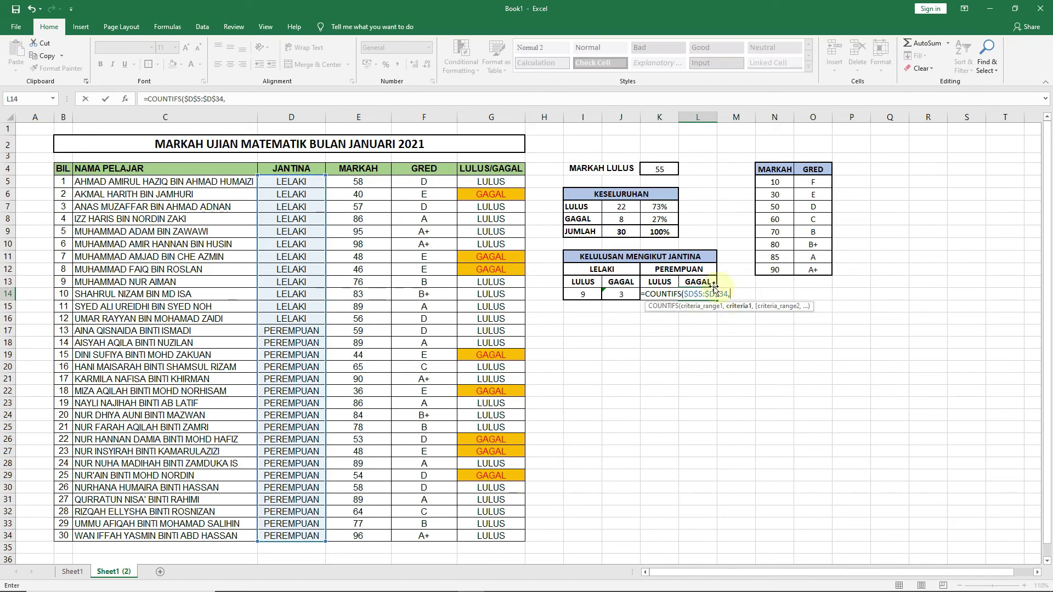
{"action": "left_click", "coordinate": [673, 269]}
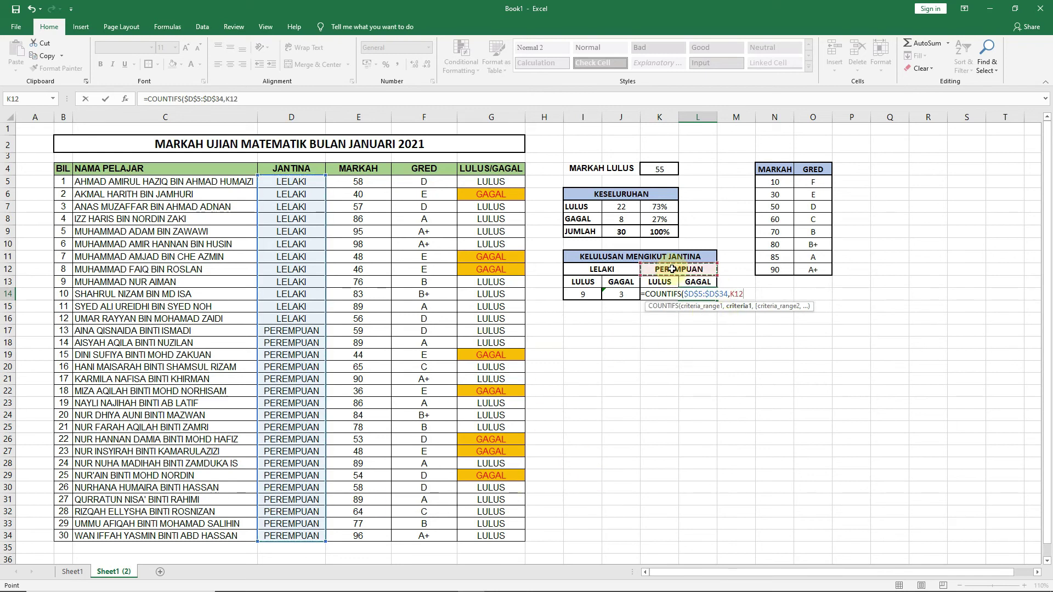
{"action": "type", "text": ","}
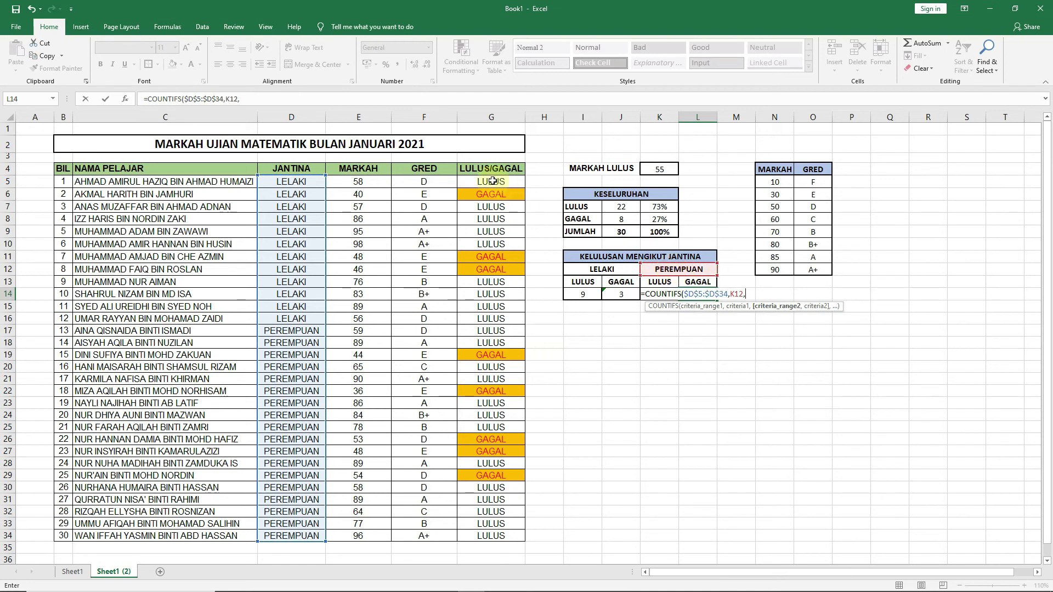
Complete the L14 formula with $G$5:$G$34 as the second criteria range and L13 as its criterion
{"action": "left_click_drag", "start_coordinate": [493, 181], "coordinate": [505, 534]}
{"action": "key", "text": "F4"}
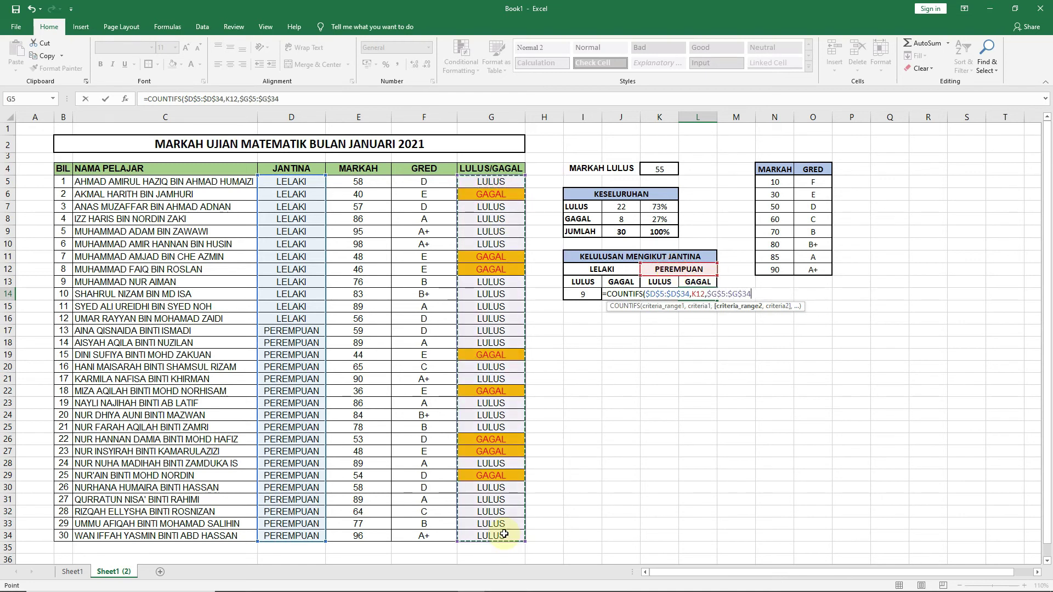
{"action": "type", "text": ","}
{"action": "left_click", "coordinate": [695, 282]}
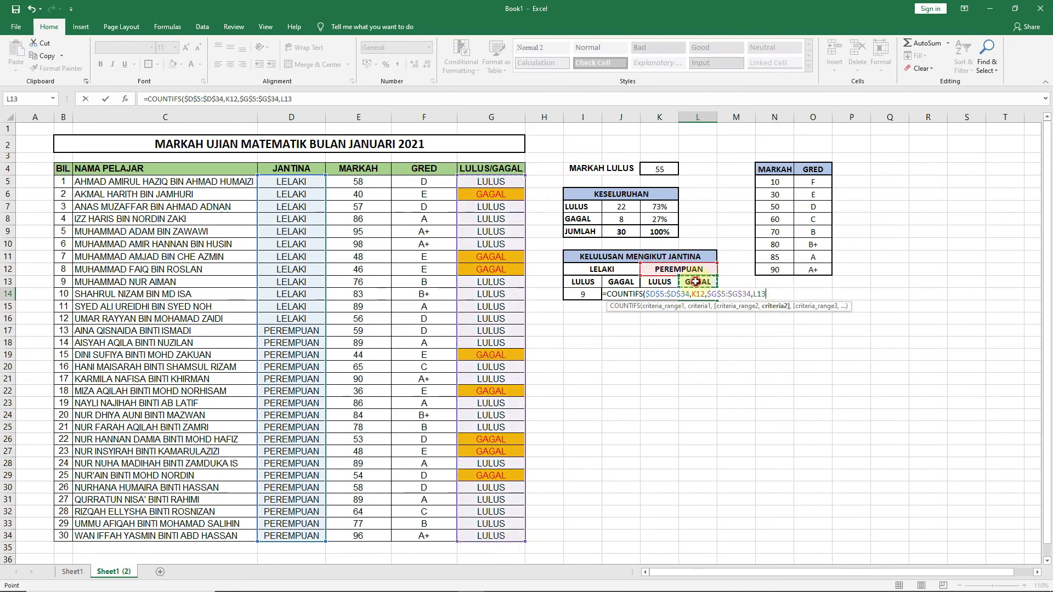
{"action": "type", "text": ")"}
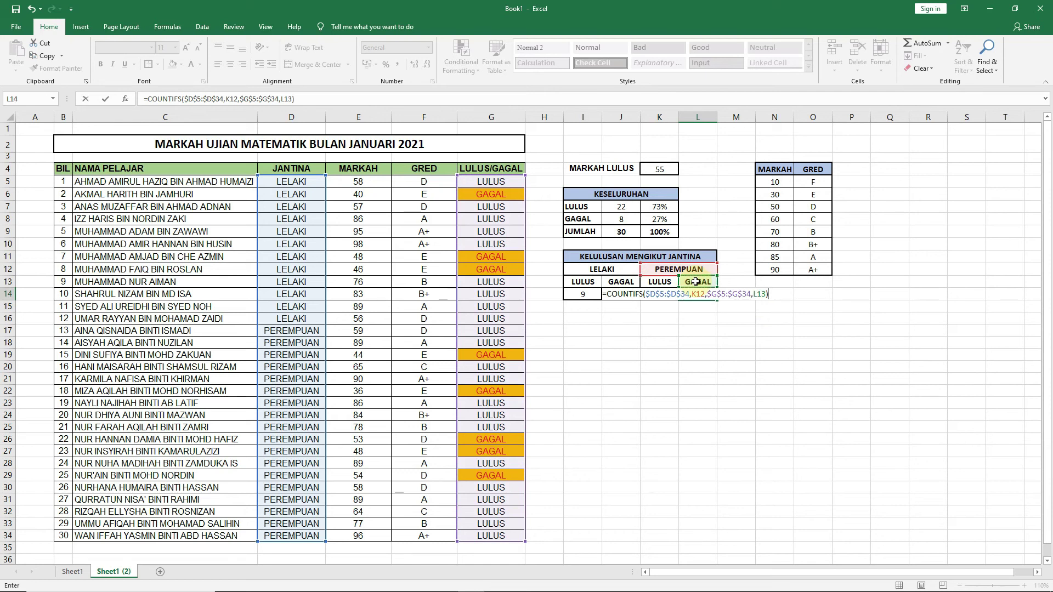
{"action": "key", "text": "Return"}
Ignore the inconsistent formula error flagged on the LELAKI GAGAL count in J14
{"action": "left_click", "coordinate": [617, 295]}
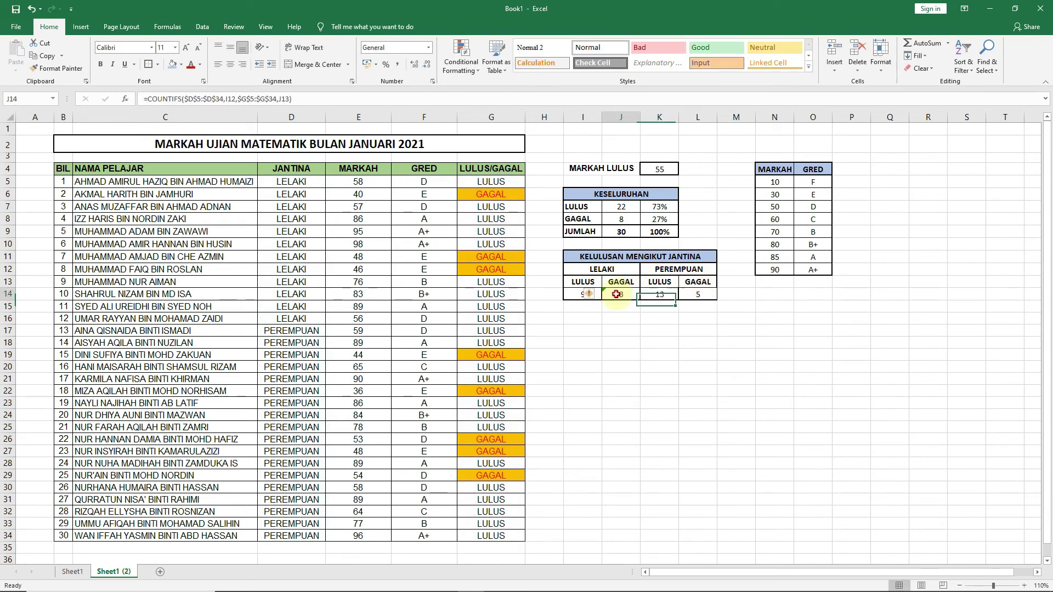
{"action": "left_click", "coordinate": [591, 295]}
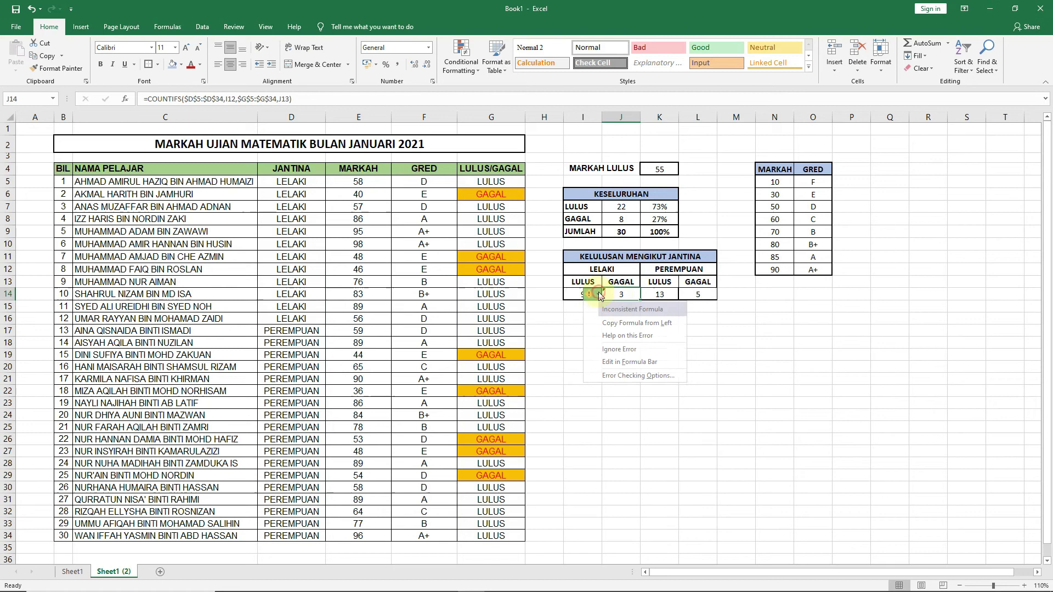
{"action": "left_click", "coordinate": [619, 350]}
{"action": "left_click", "coordinate": [629, 306]}
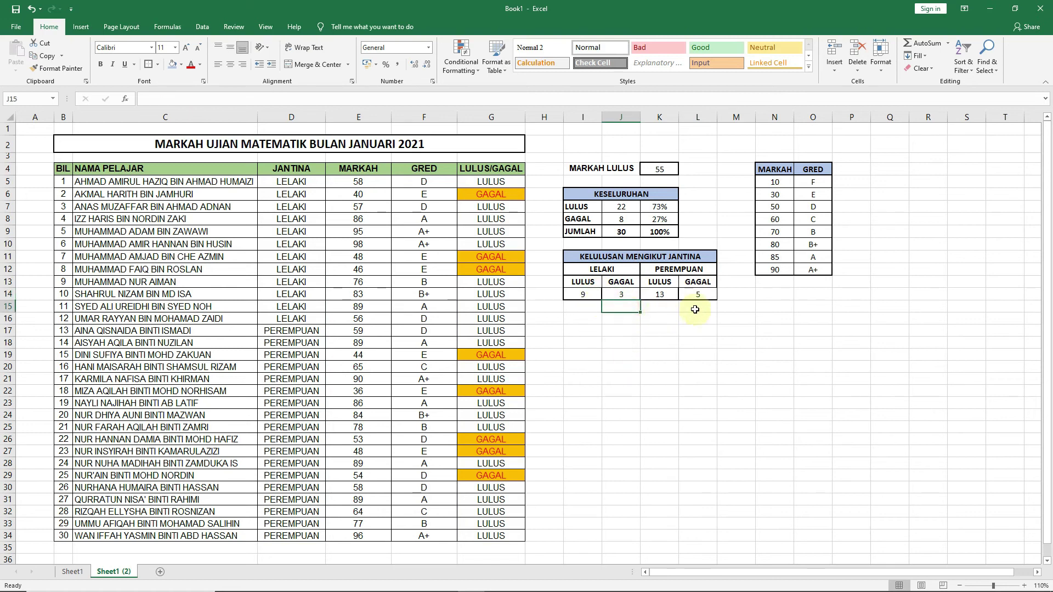
Apply inner cell borders and a thick outside border to the gender counts table in I13:L14
{"action": "left_click", "coordinate": [706, 294]}
{"action": "left_click_drag", "start_coordinate": [585, 282], "coordinate": [697, 292]}
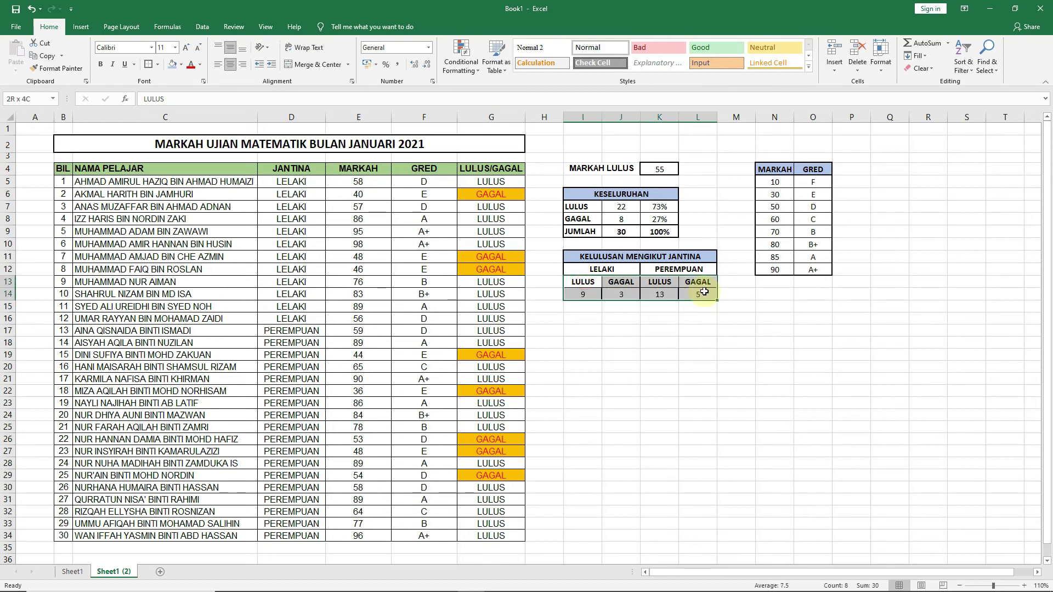
{"action": "left_click", "coordinate": [160, 65]}
{"action": "left_click", "coordinate": [165, 156]}
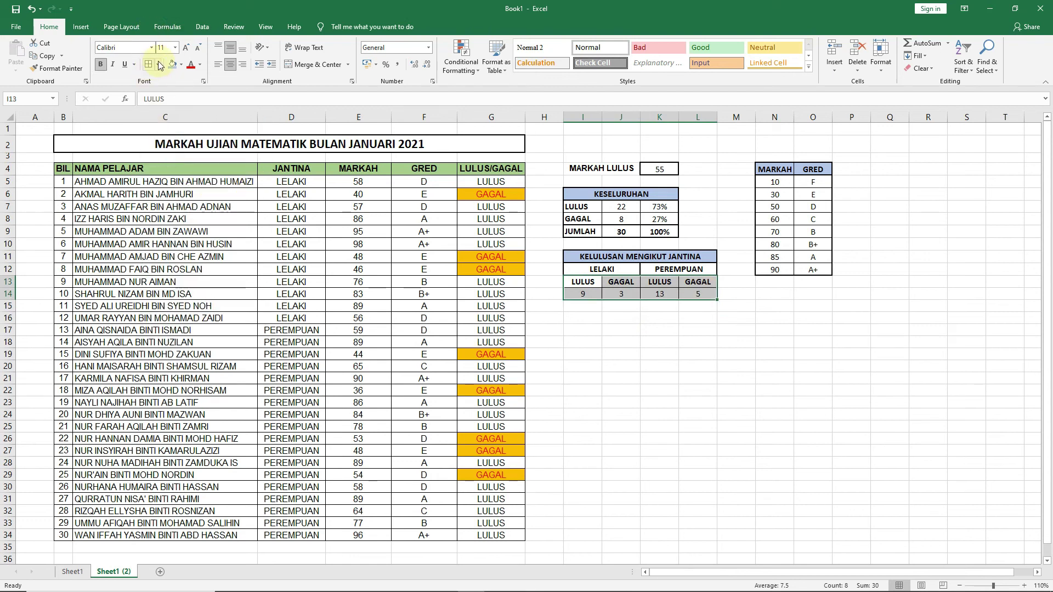
{"action": "left_click", "coordinate": [159, 65]}
{"action": "left_click", "coordinate": [184, 185]}
{"action": "left_click", "coordinate": [714, 340]}
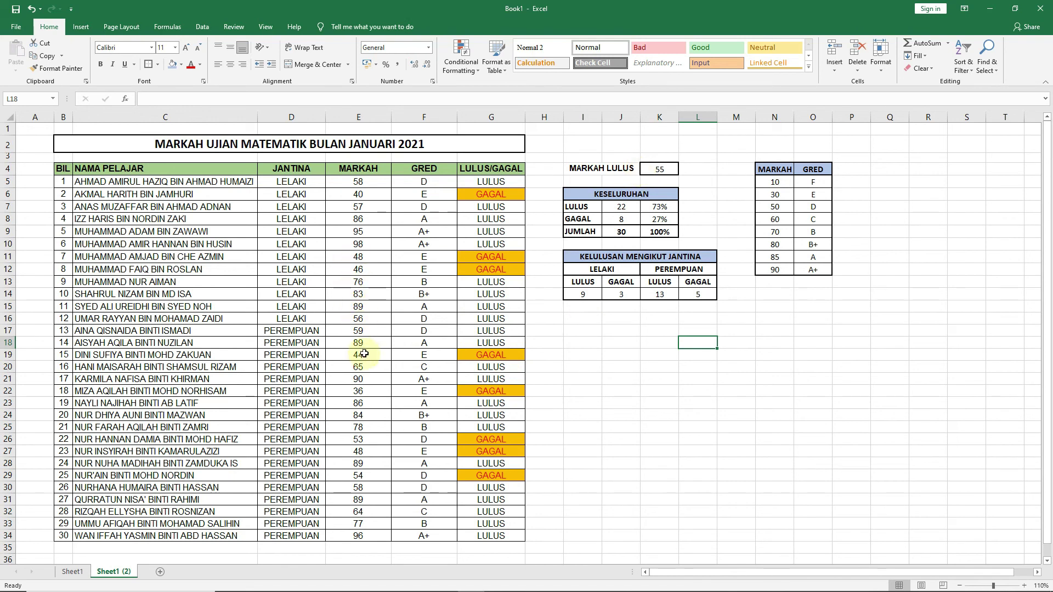
Set the MARKAH in E14 for pupil number 10 to 40 to test the summary formulas
{"action": "left_click", "coordinate": [358, 295]}
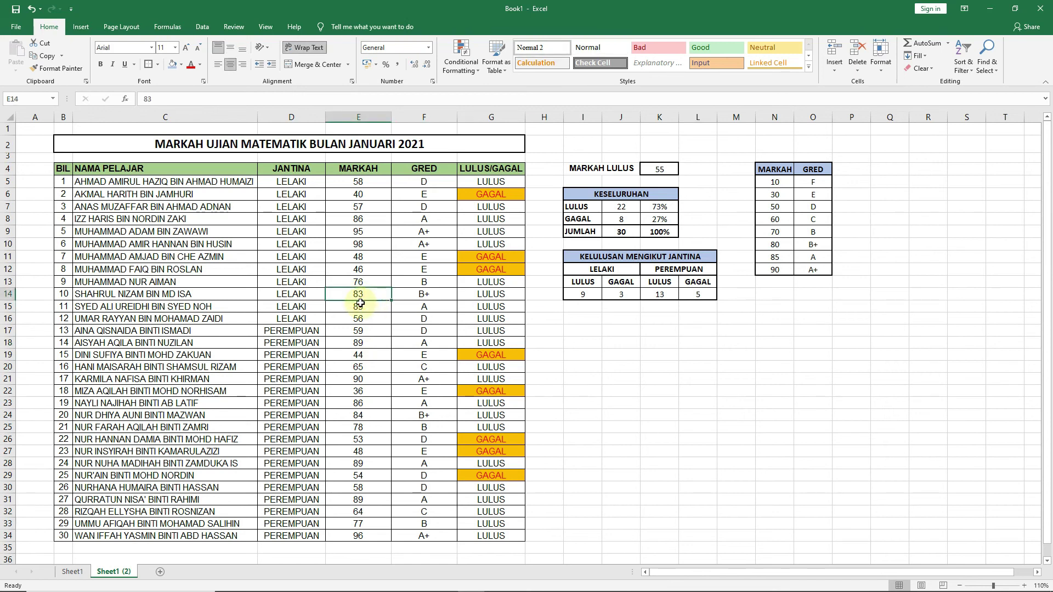
{"action": "type", "text": "40"}
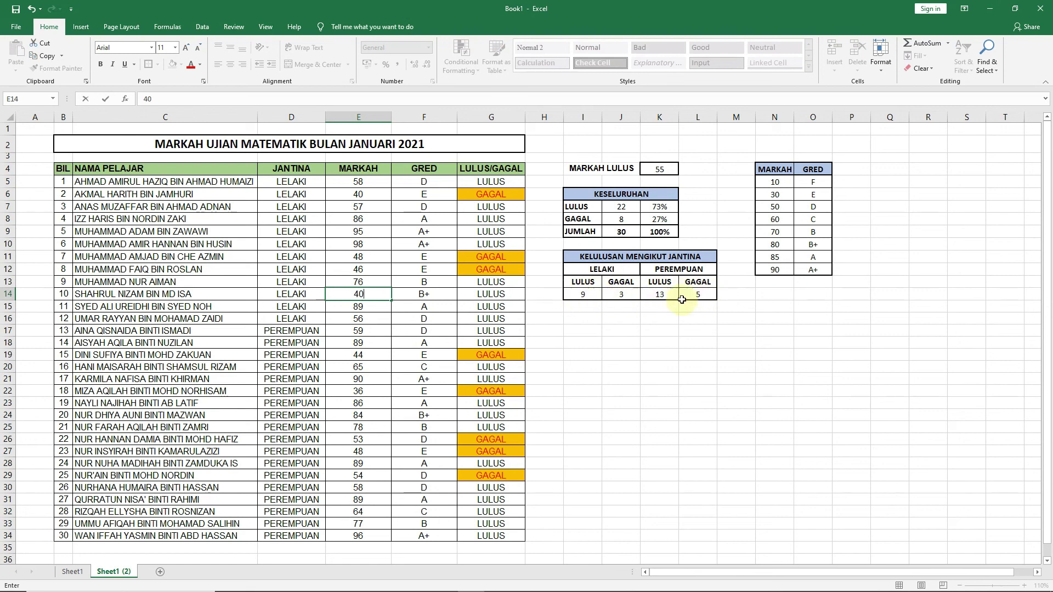
{"action": "key", "text": "Return"}
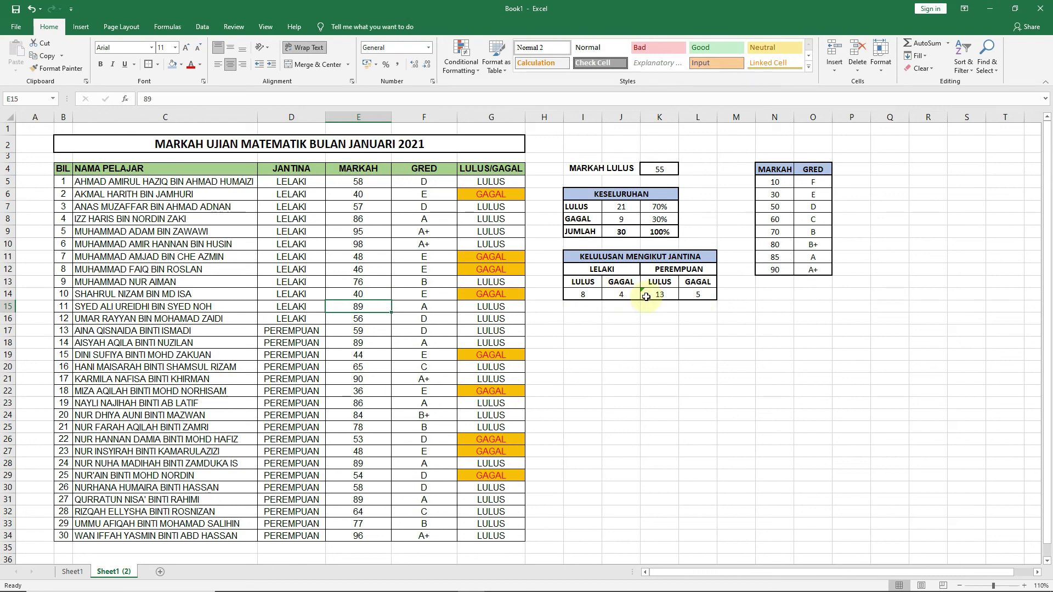
Set the MARKAH LULUS pass mark in K4 to 60
{"action": "left_click", "coordinate": [668, 169]}
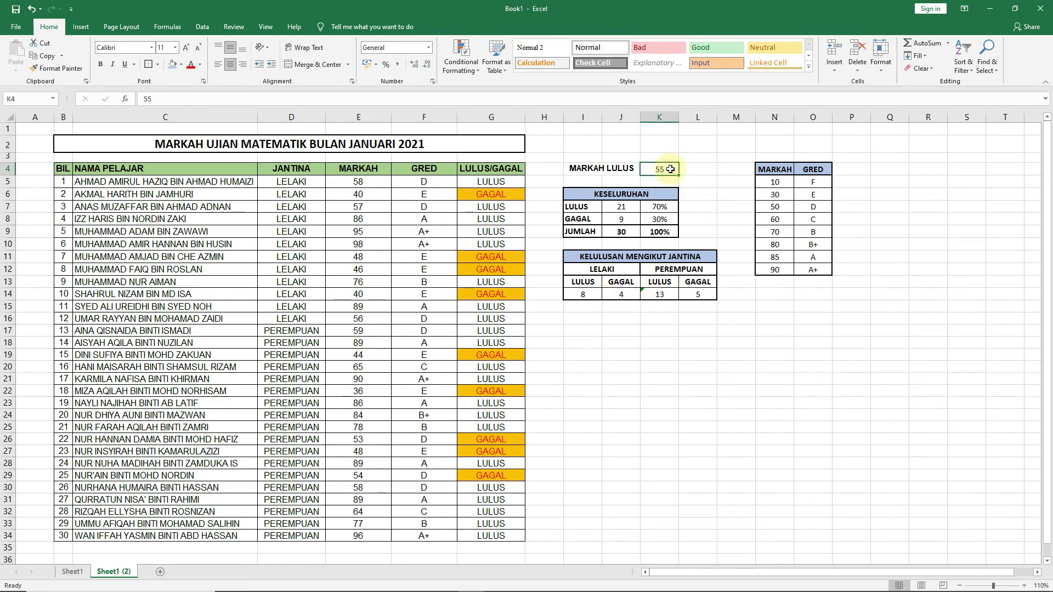
{"action": "type", "text": "60"}
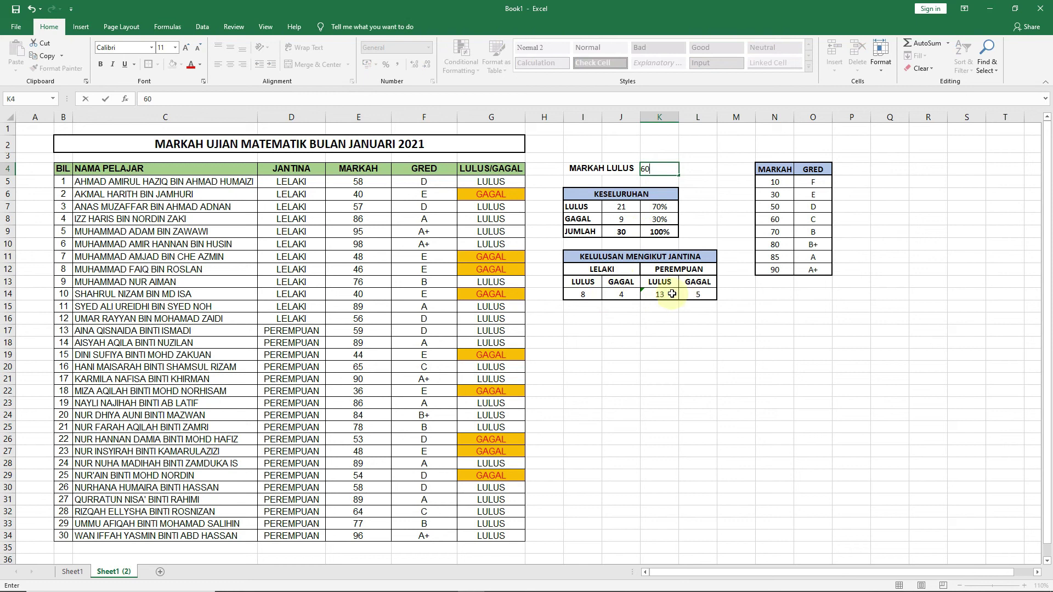
{"action": "key", "text": "Return"}
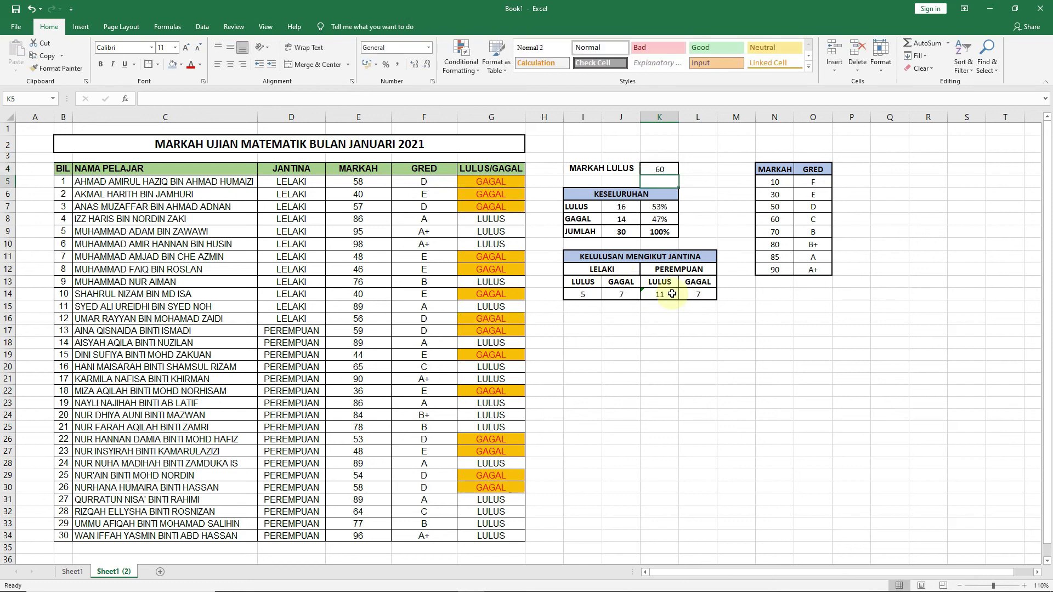
{"action": "left_click", "coordinate": [656, 345]}
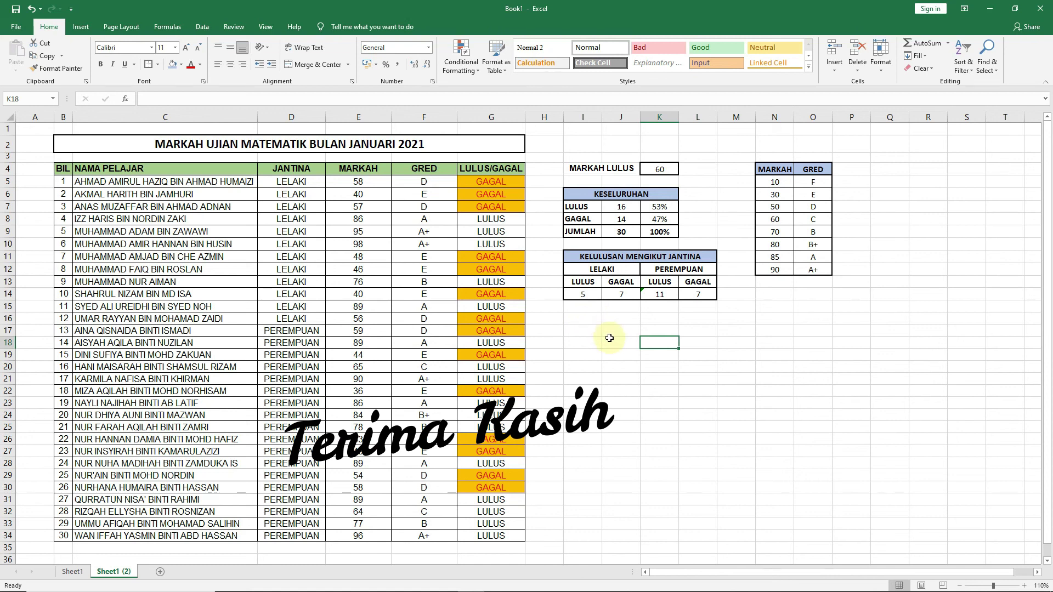
{"action": "left_click", "coordinate": [595, 258]}
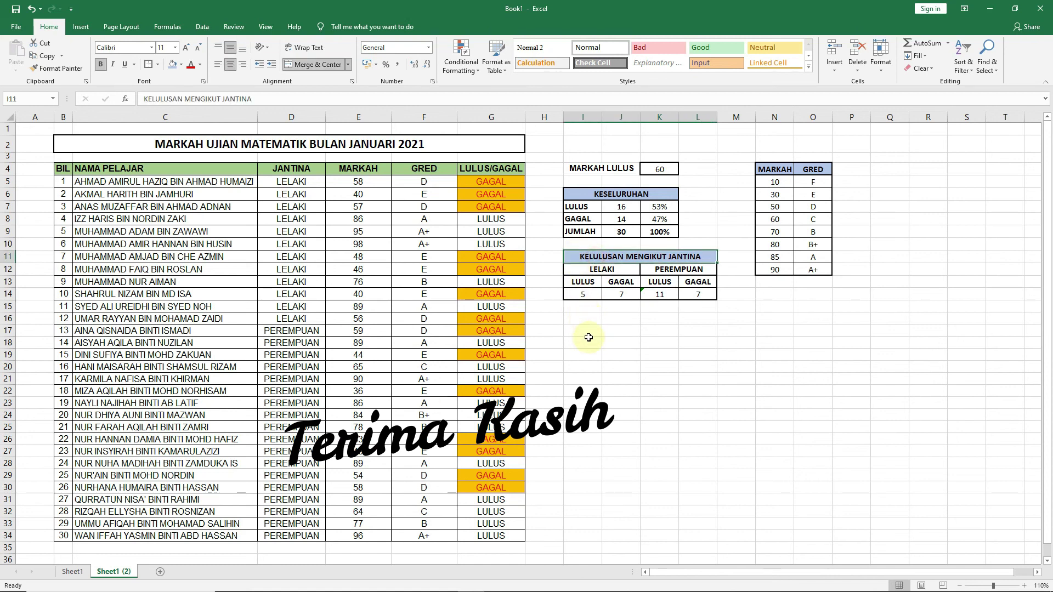